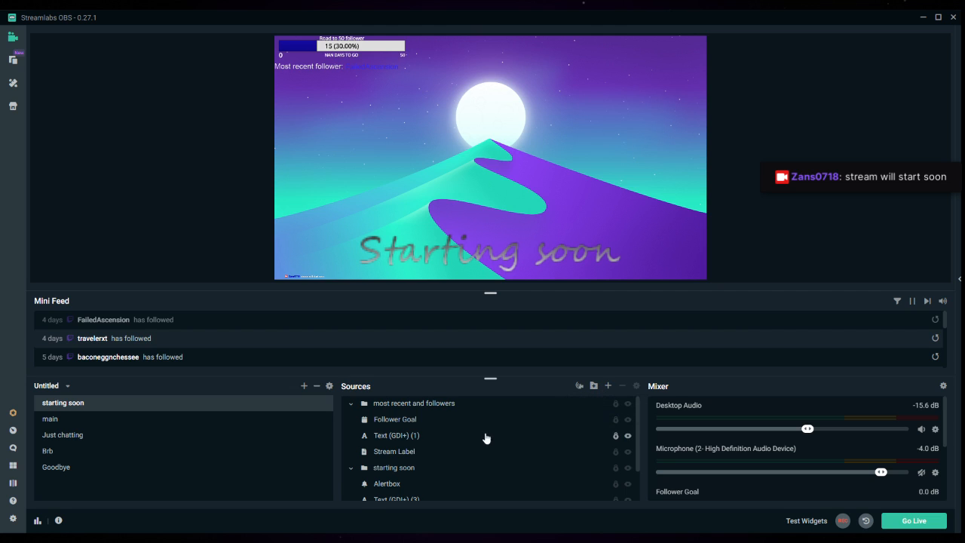
# Step: Inspect the contents of the most recent and followers folder in the starting soon scene, leaving both source folders collapsed
pyautogui.scroll(-2, 483, 460)
pyautogui.click(352, 427)
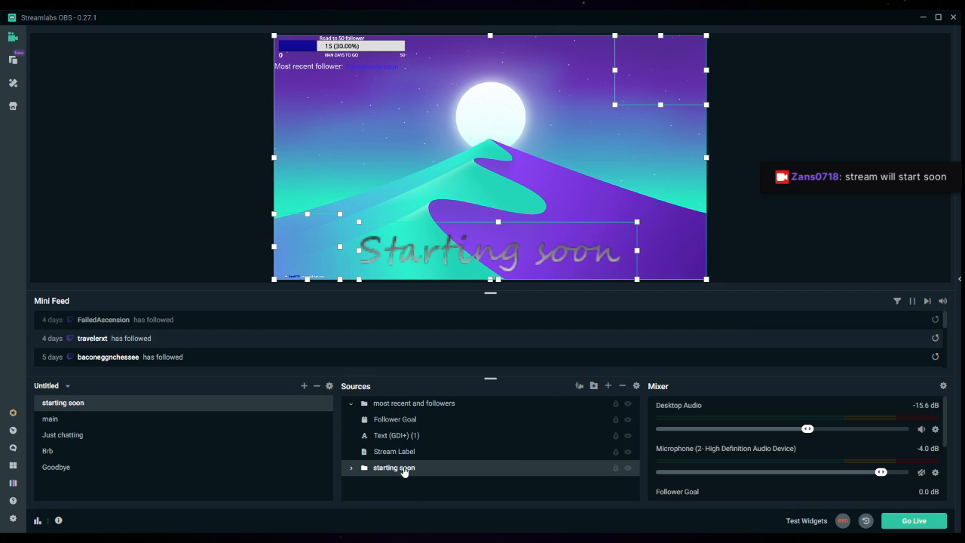
pyautogui.click(352, 405)
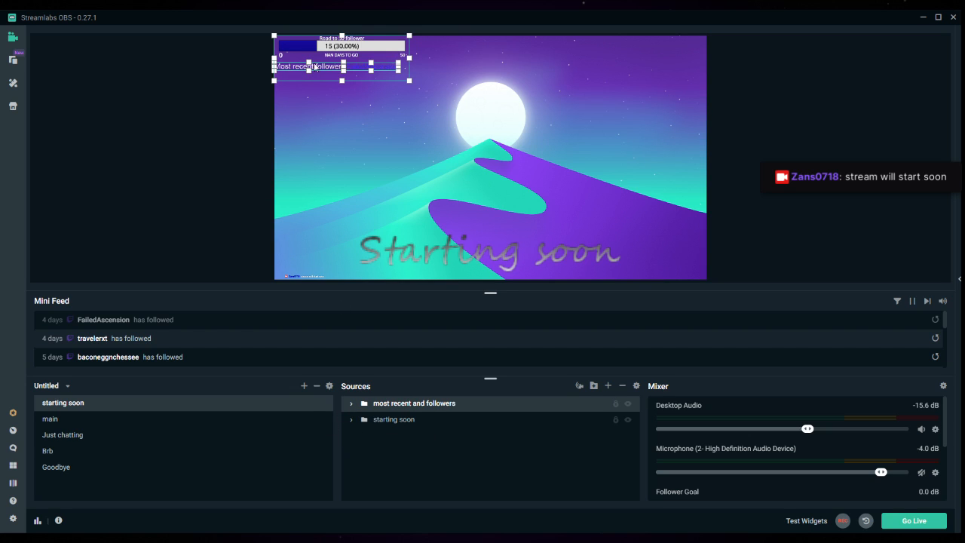
pyautogui.click(351, 405)
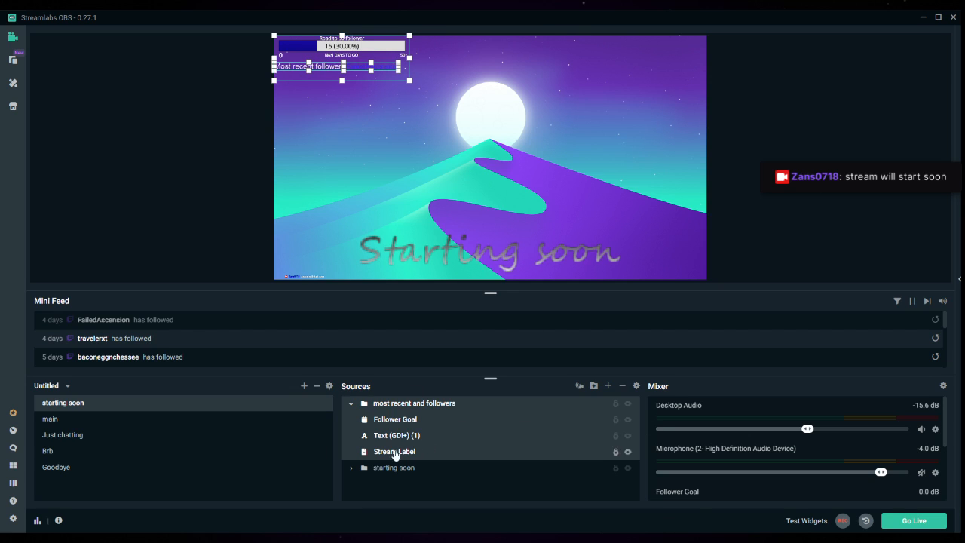
pyautogui.click(350, 404)
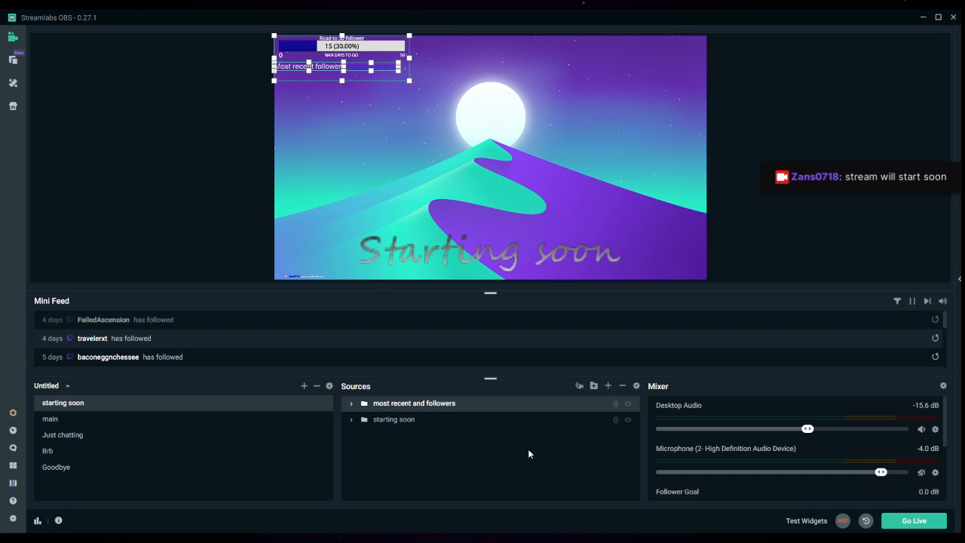
# Step: View the main, Just chatting, Brb and Goodbye scenes in turn and return to the starting soon scene
pyautogui.click(113, 420)
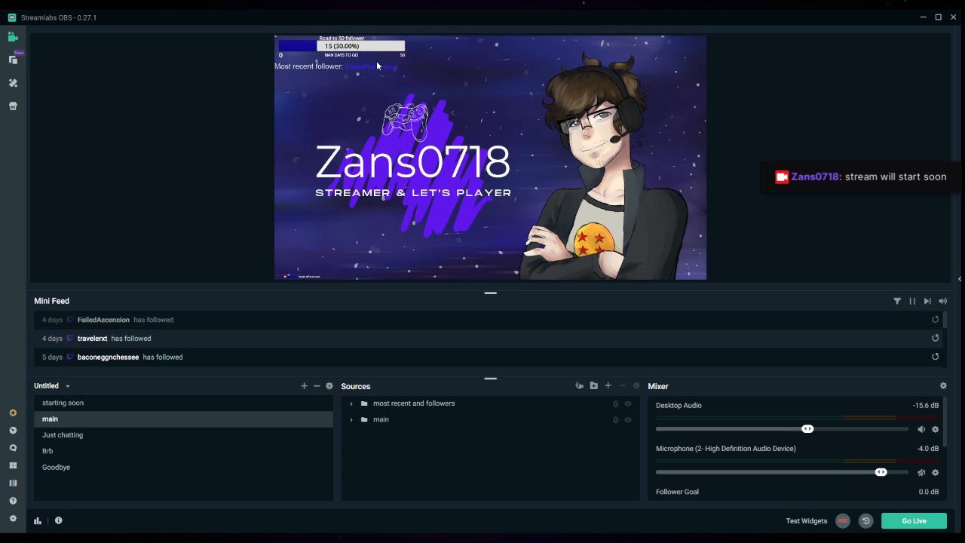
pyautogui.click(65, 436)
pyautogui.click(61, 451)
pyautogui.click(81, 470)
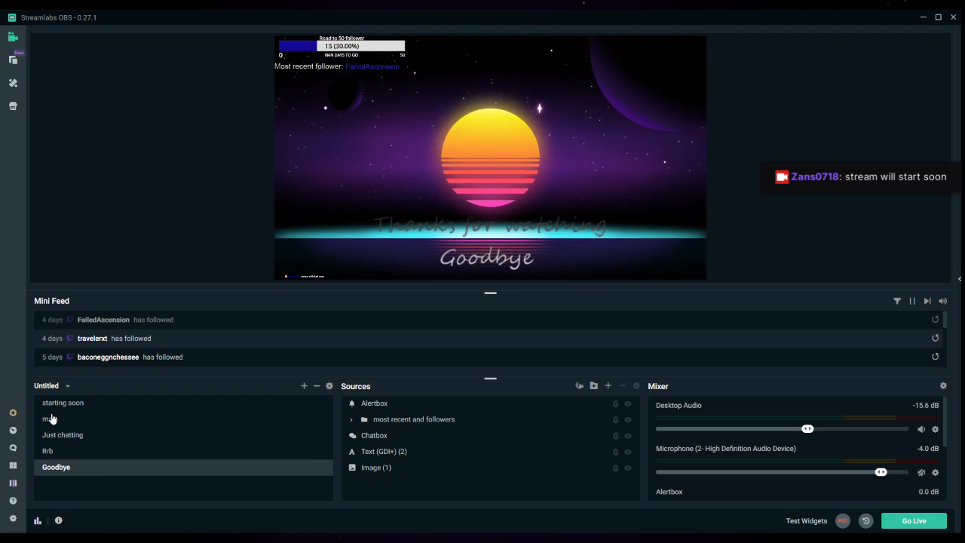
pyautogui.click(53, 419)
pyautogui.click(64, 403)
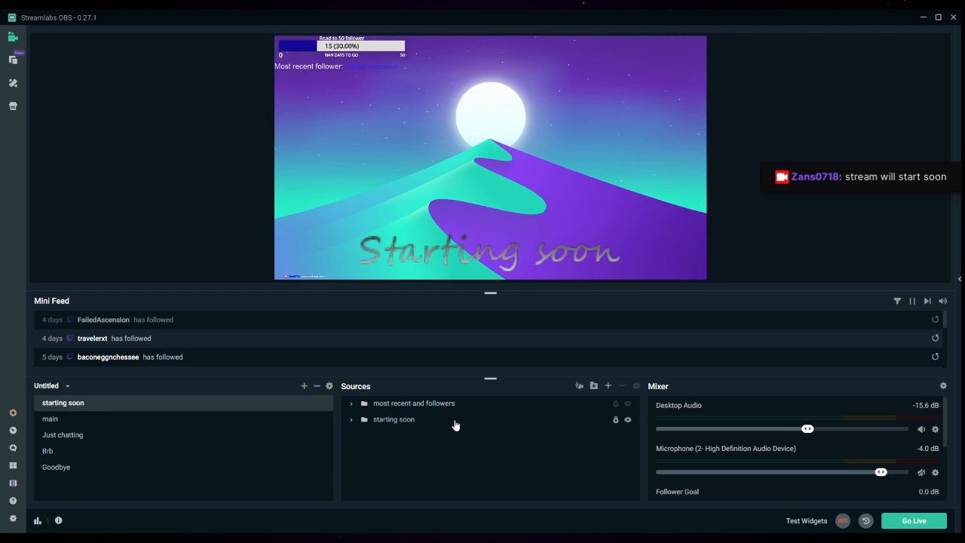
# Step: Expand and select the starting soon source folder, and compare its scene with Just chatting, Brb and Goodbye
pyautogui.click(349, 421)
pyautogui.click(362, 423)
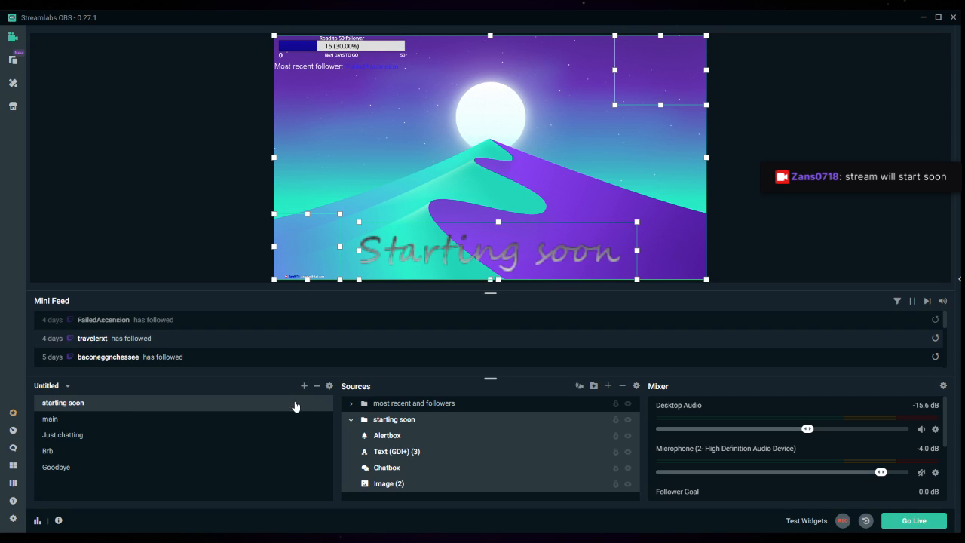
pyautogui.click(68, 437)
pyautogui.click(64, 452)
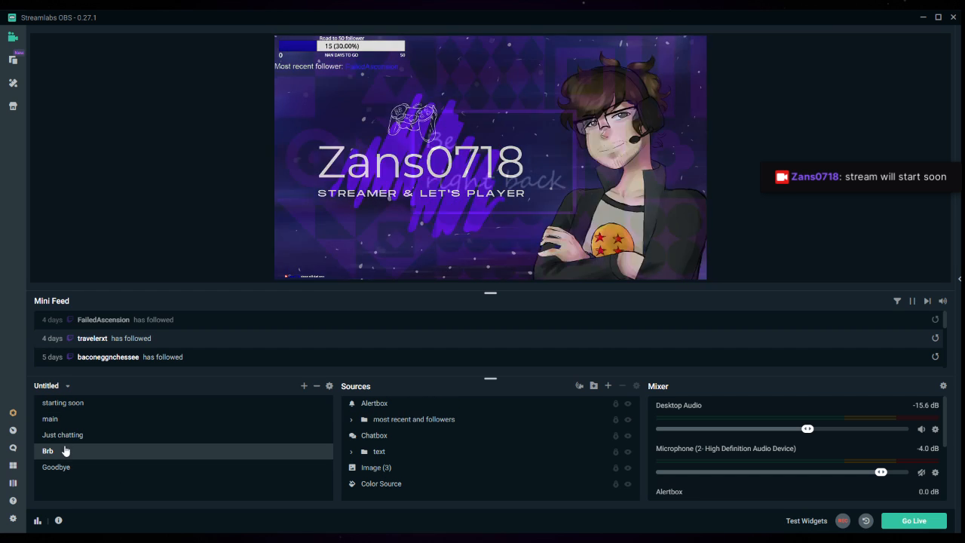
pyautogui.click(65, 467)
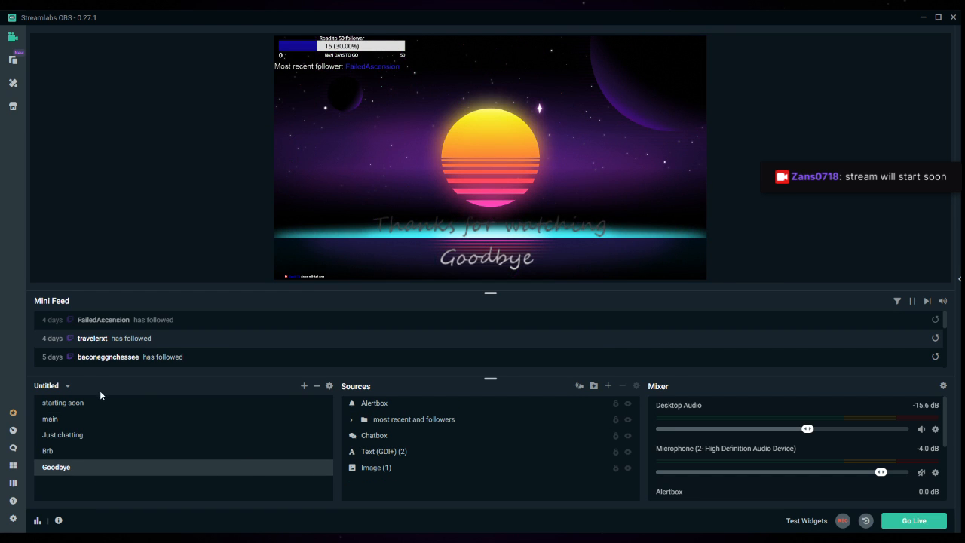
pyautogui.click(68, 403)
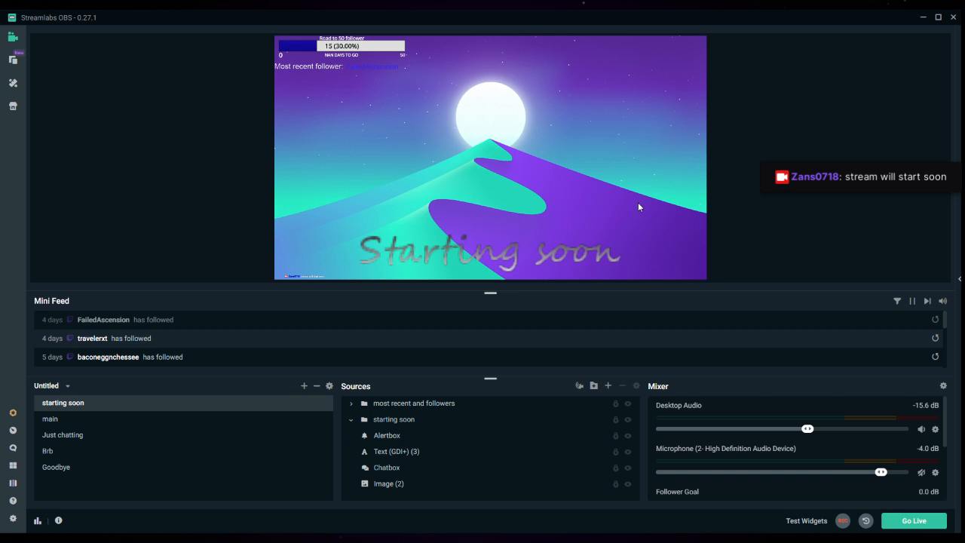
# Step: Switch back and forth between the starting soon, Brb and Goodbye scenes to compare their backgrounds and text
pyautogui.click(46, 451)
pyautogui.click(68, 467)
pyautogui.click(67, 403)
pyautogui.click(84, 452)
pyautogui.click(121, 467)
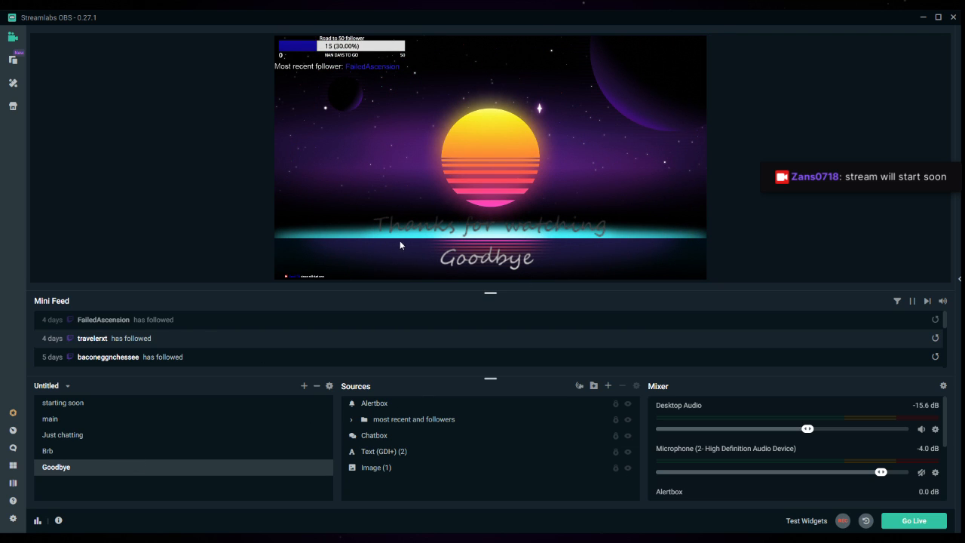
pyautogui.click(88, 403)
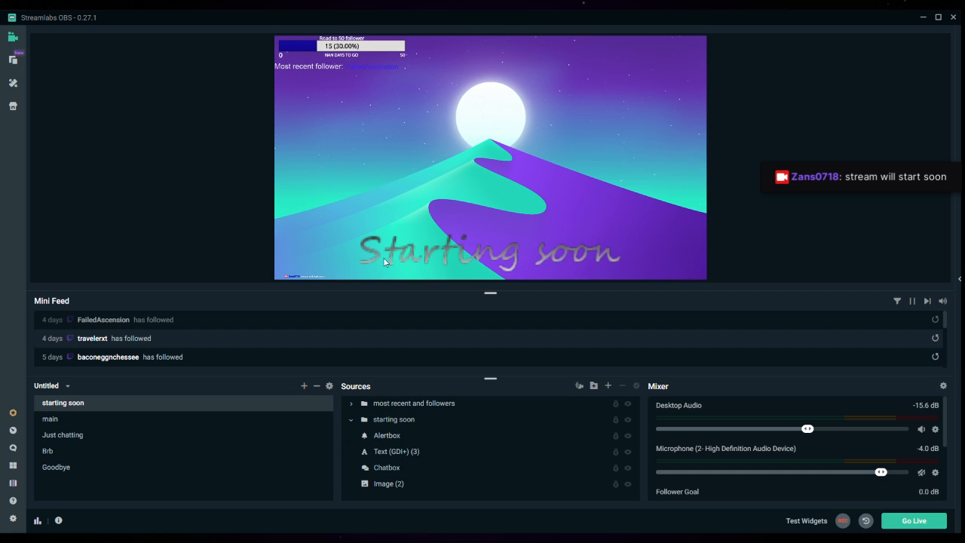
pyautogui.click(56, 469)
pyautogui.click(59, 408)
pyautogui.click(71, 472)
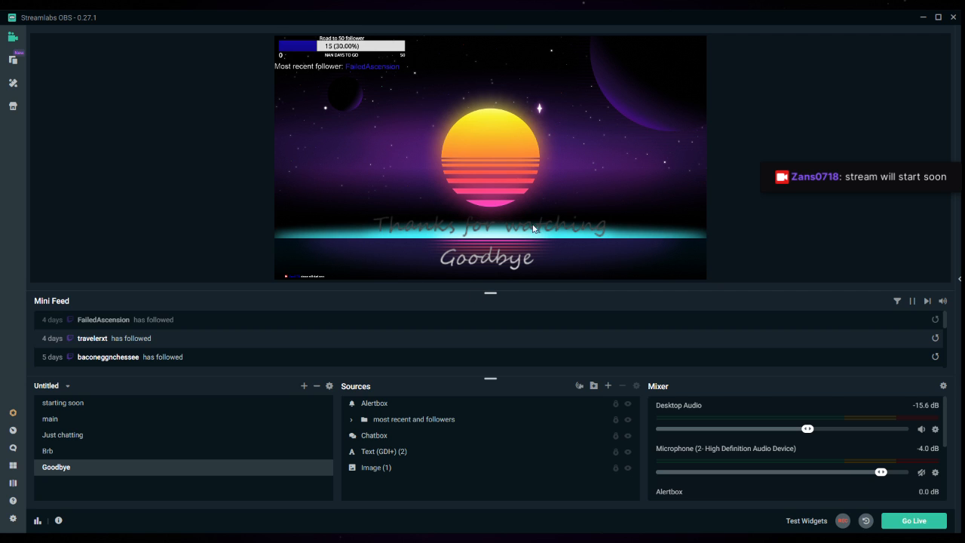
# Step: Open the Brb scene, highlight its most recent and followers group, and expand the text folder
pyautogui.click(82, 455)
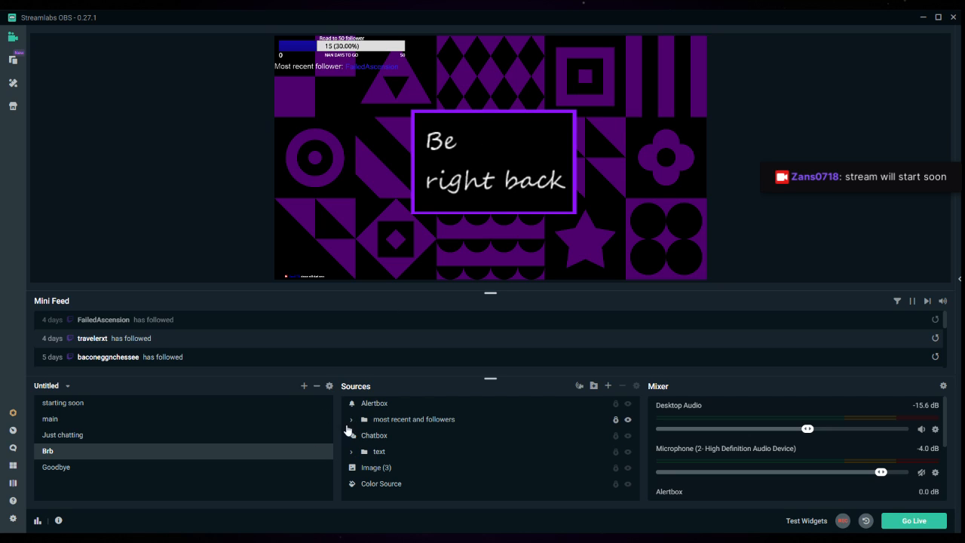
pyautogui.click(412, 421)
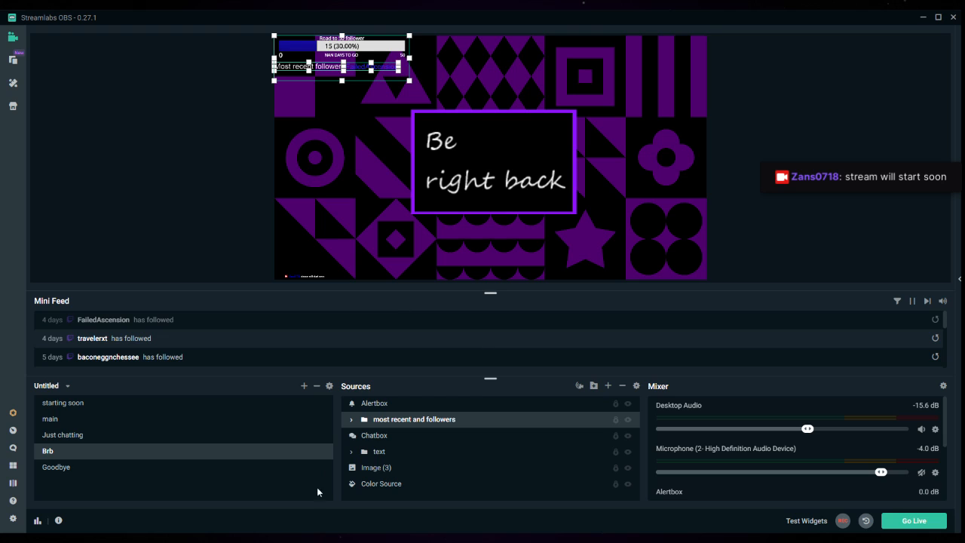
pyautogui.click(374, 455)
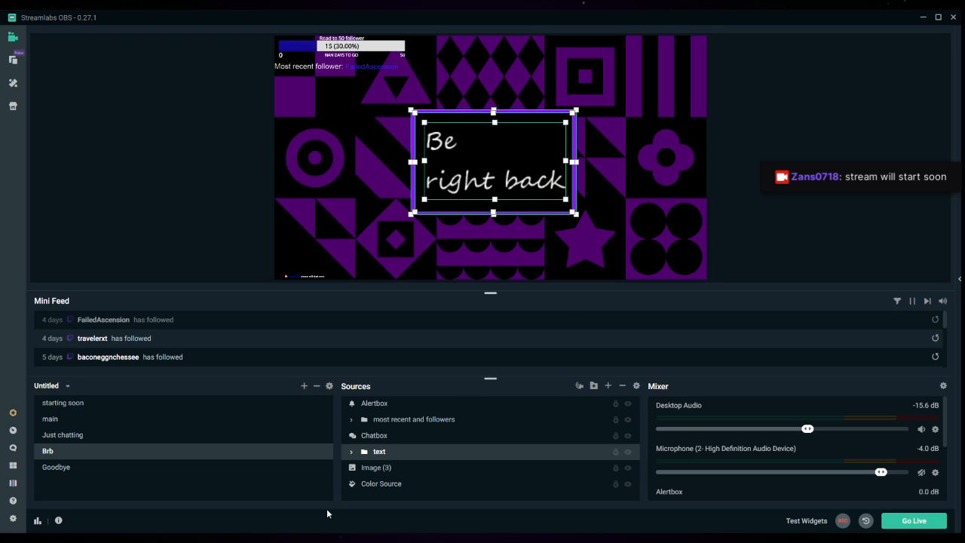
pyautogui.click(351, 451)
pyautogui.scroll(-1, 370, 441)
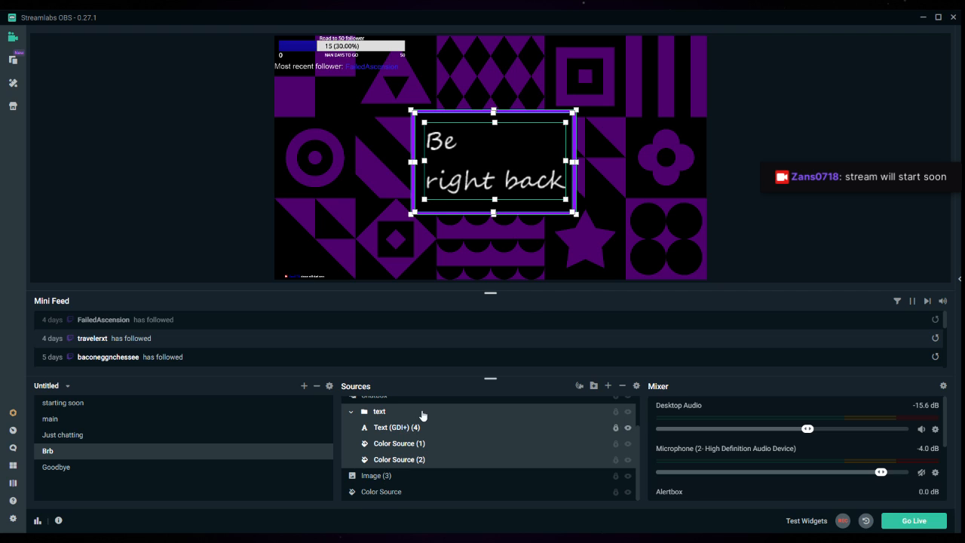
# Step: Highlight the text and both color sources of the Be right back box individually and as a group, and clear the selection
pyautogui.click(391, 445)
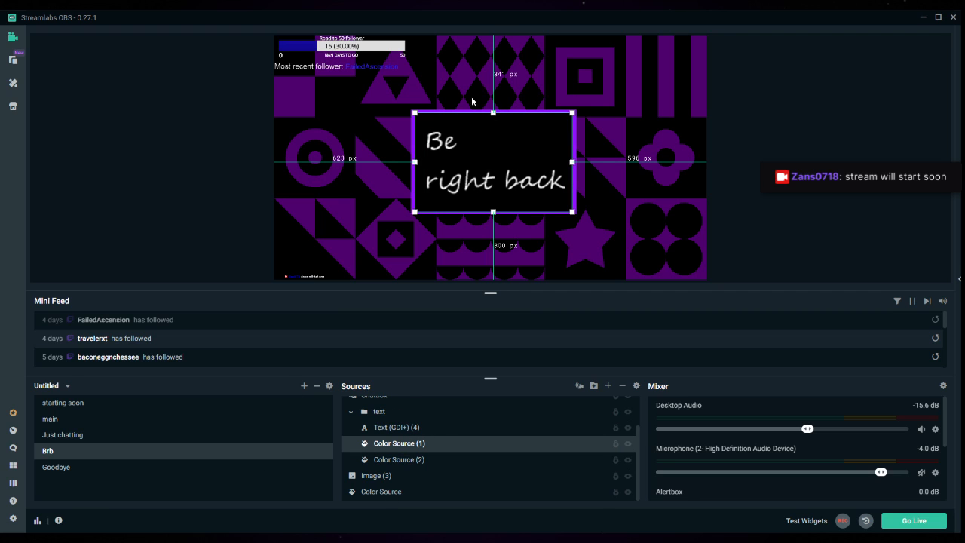
pyautogui.click(393, 431)
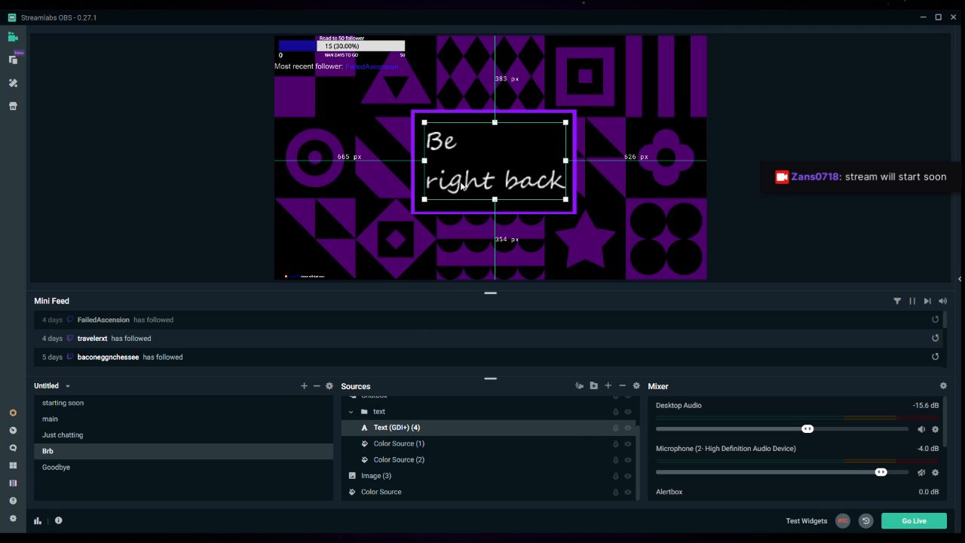
pyautogui.click(394, 445)
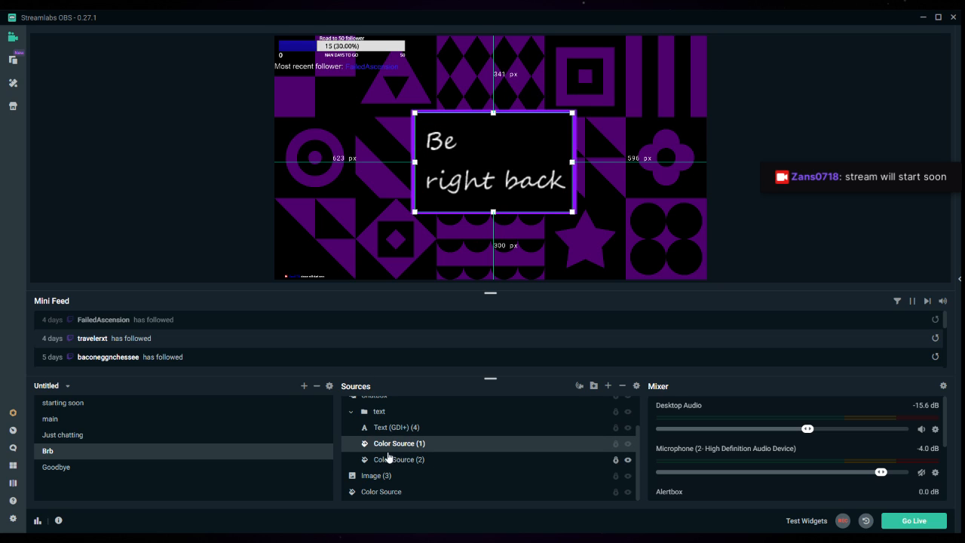
pyautogui.click(376, 458)
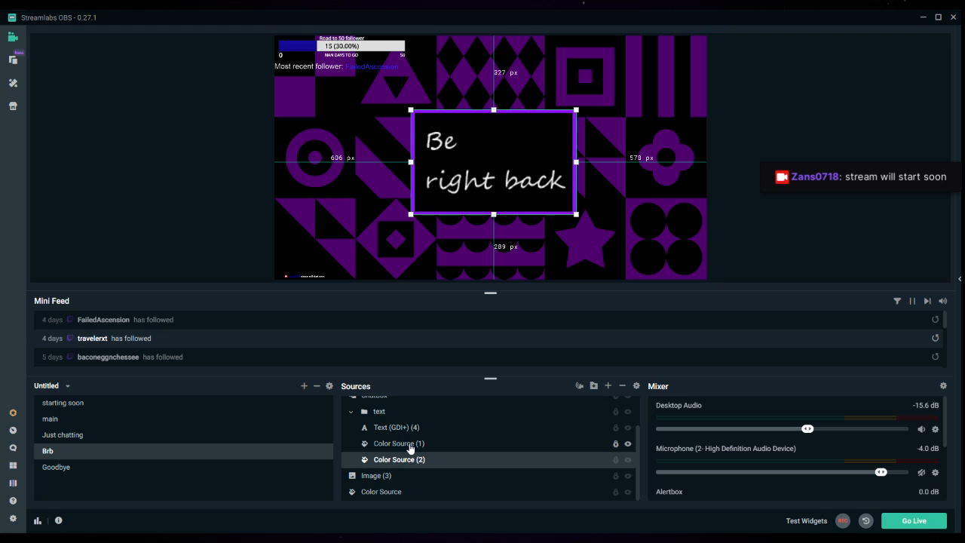
pyautogui.scroll(1, 392, 448)
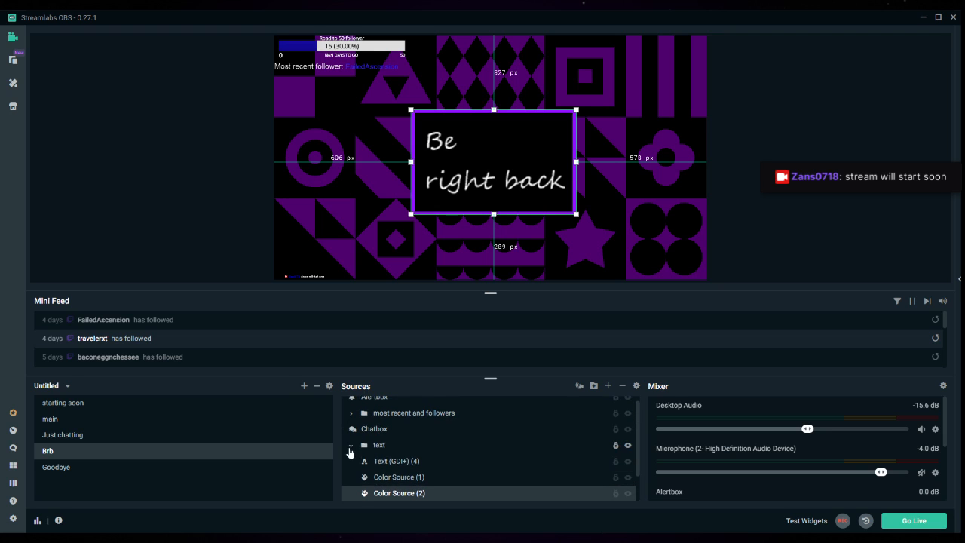
pyautogui.click(364, 448)
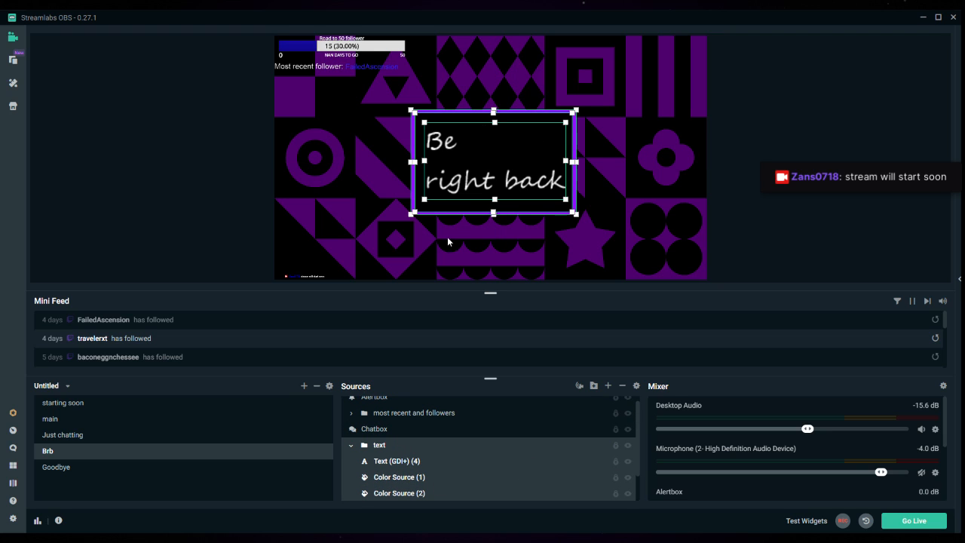
pyautogui.scroll(-2, 601, 476)
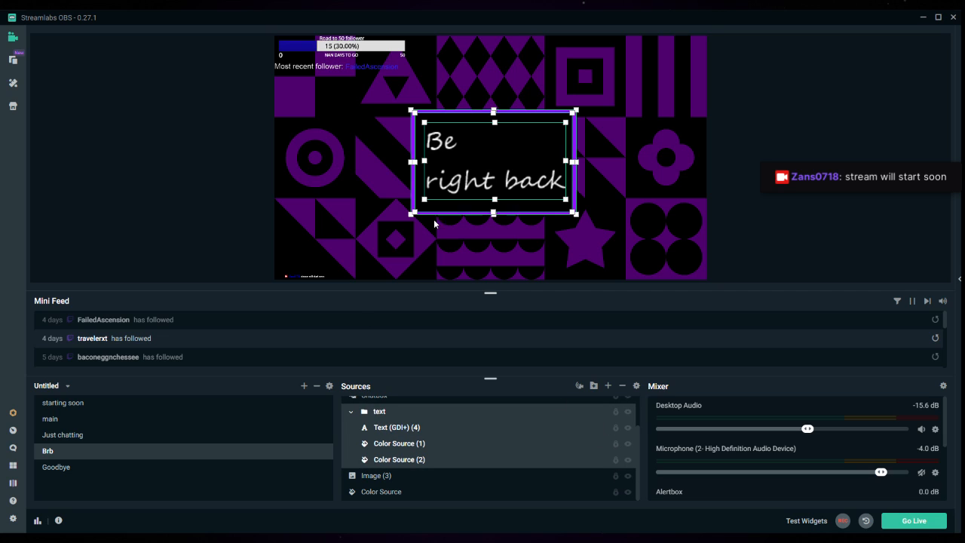
pyautogui.click(329, 121)
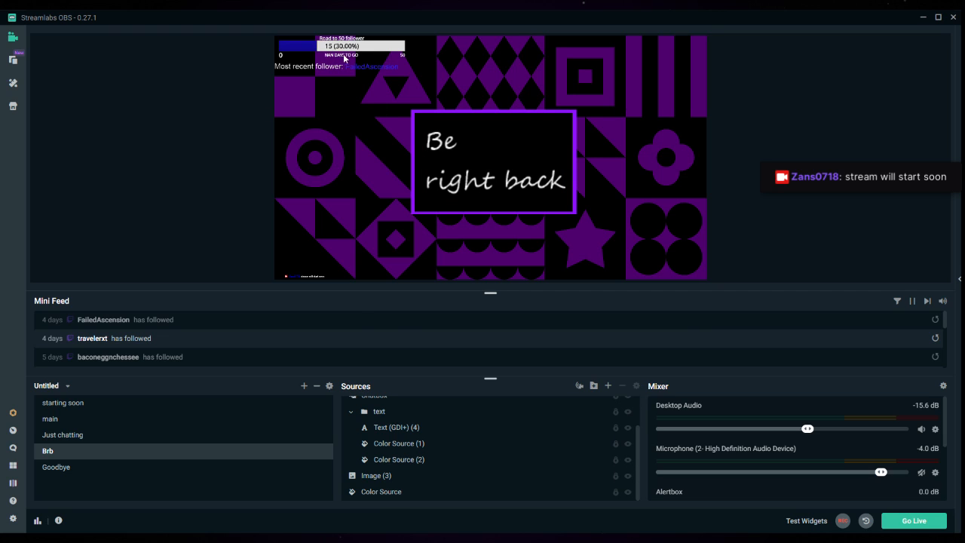
# Step: Look through the Brb scene's source list, select the text folder and collapse it
pyautogui.scroll(2, 578, 475)
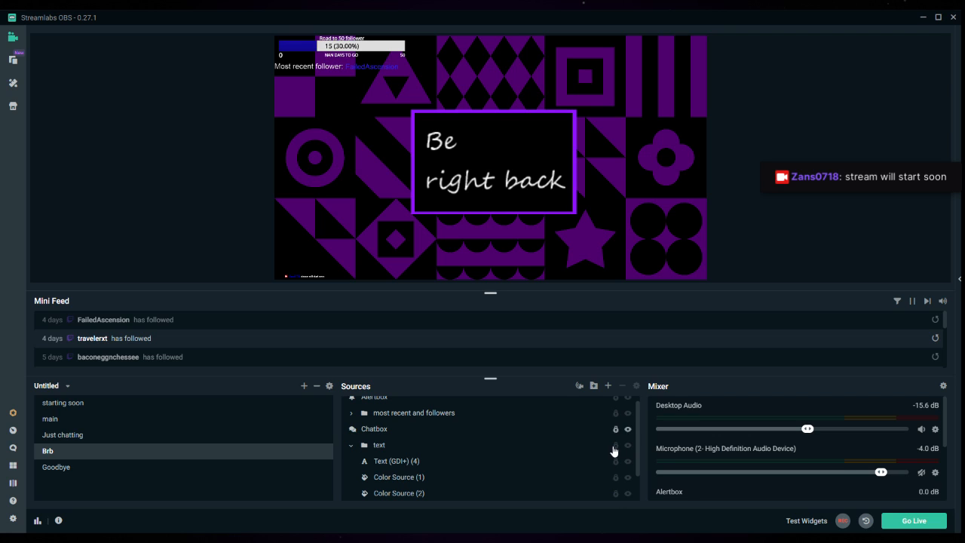
pyautogui.scroll(1, 617, 437)
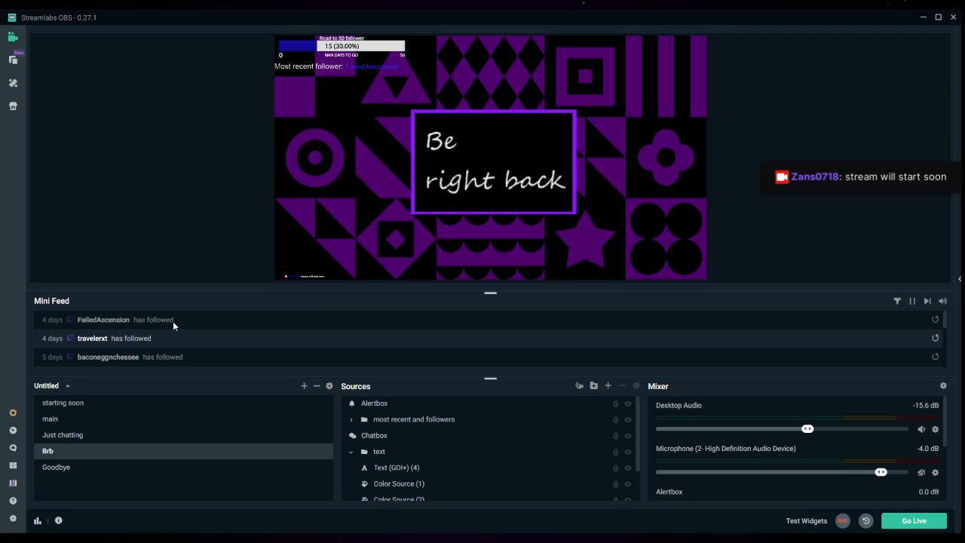
pyautogui.scroll(-2, 528, 482)
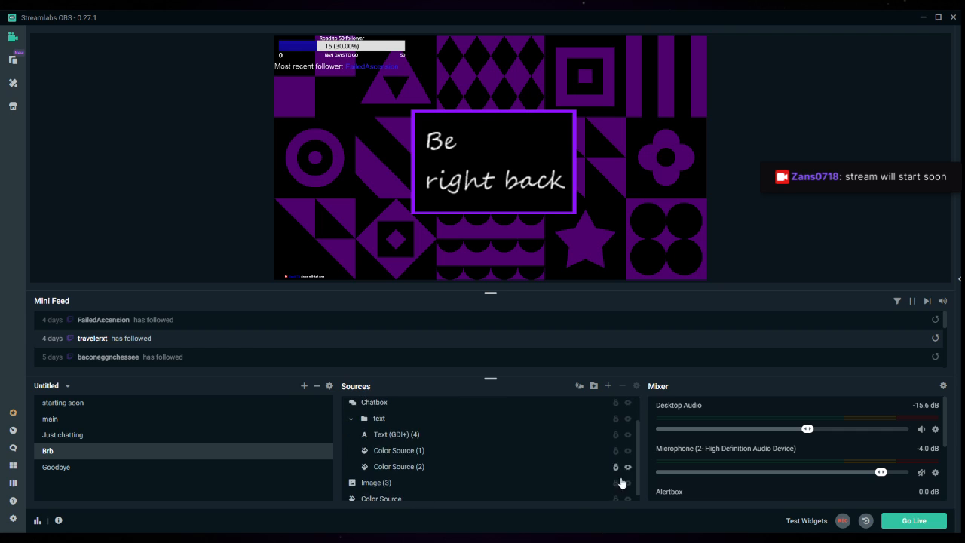
pyautogui.scroll(2, 596, 489)
pyautogui.scroll(-2, 619, 445)
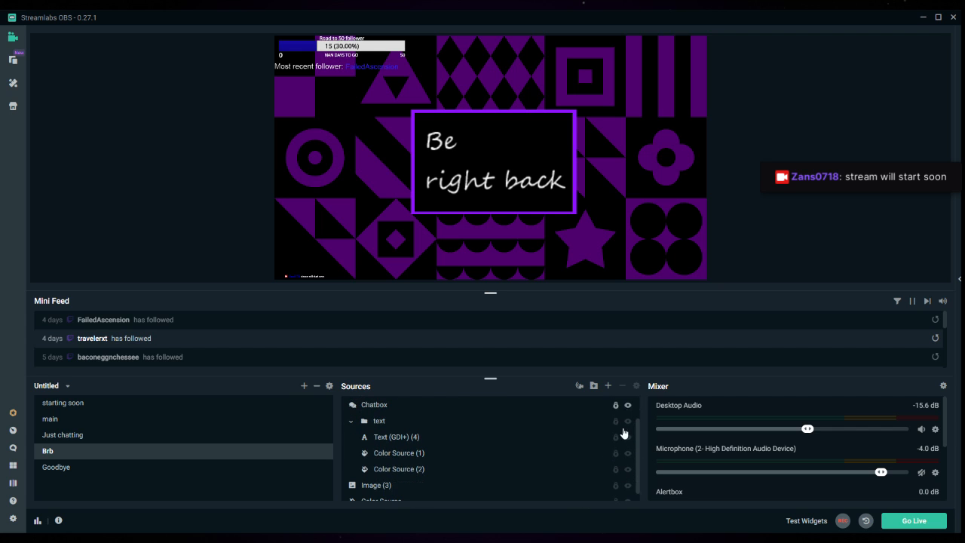
pyautogui.click(607, 420)
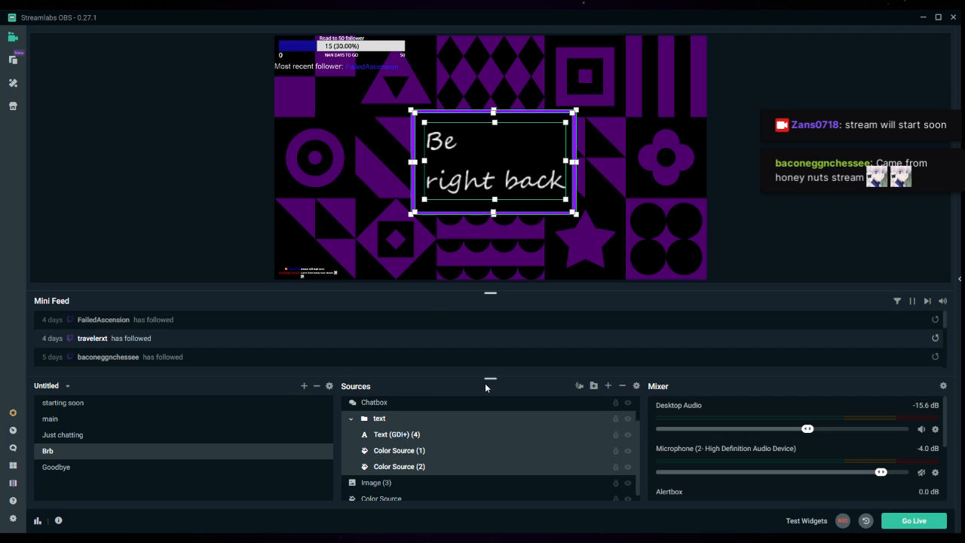
pyautogui.scroll(-1, 664, 454)
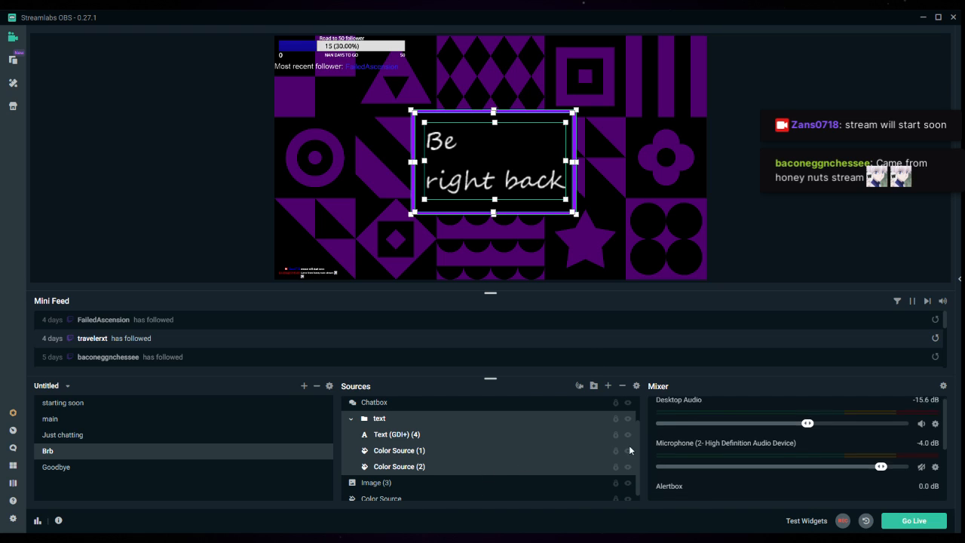
pyautogui.scroll(-1, 506, 478)
pyautogui.scroll(1, 424, 477)
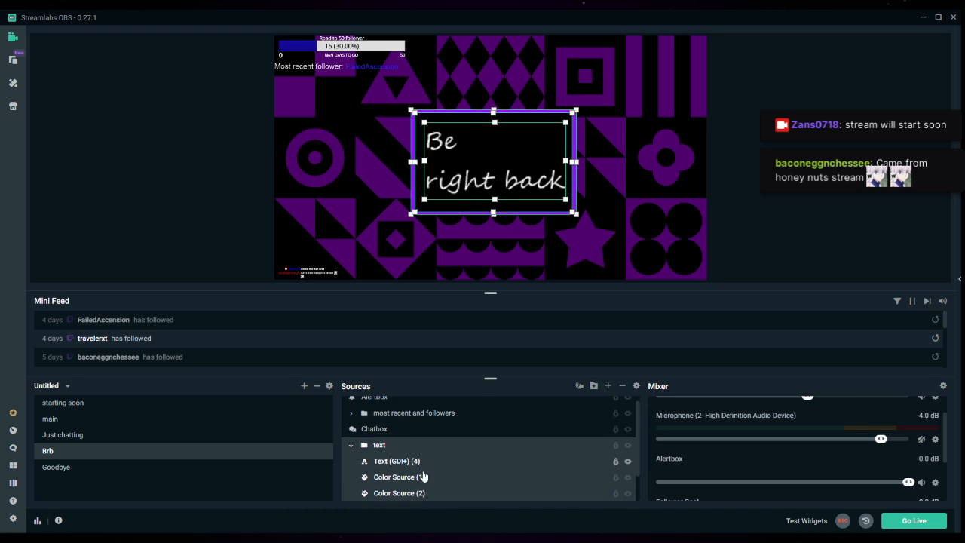
pyautogui.click(352, 445)
pyautogui.scroll(1, 823, 451)
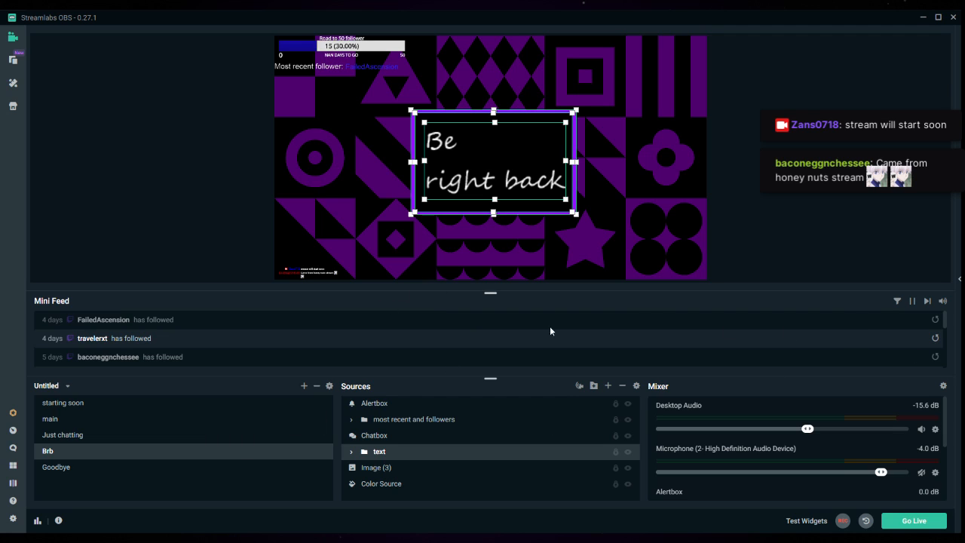
# Step: Add an Audio Input Capture source to the Brb scene
pyautogui.click(594, 335)
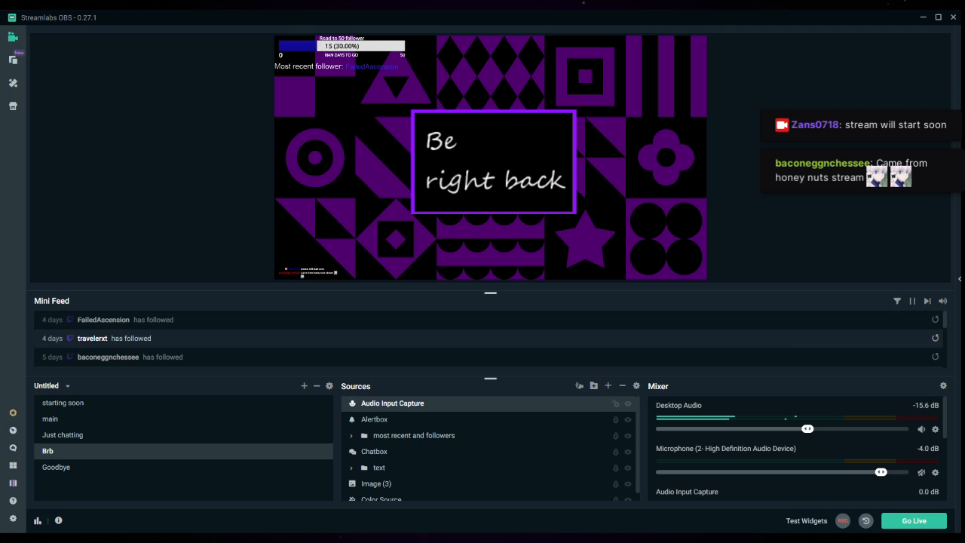
# Step: Delete the Audio Input Capture source from the Brb scene and select the scene's Alertbox
pyautogui.press('Delete')
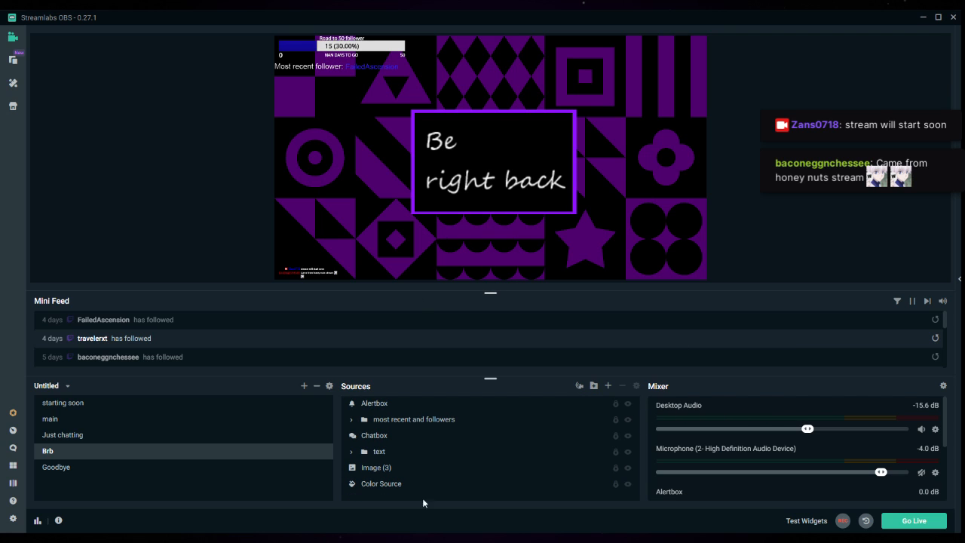
pyautogui.click(379, 403)
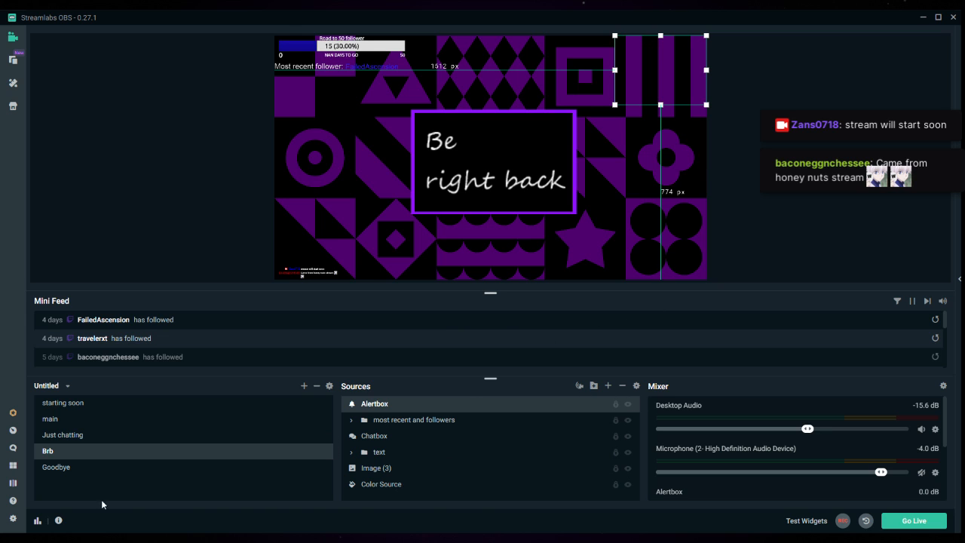
# Step: Open the starting soon scene and look through its audio mixer channels
pyautogui.click(106, 403)
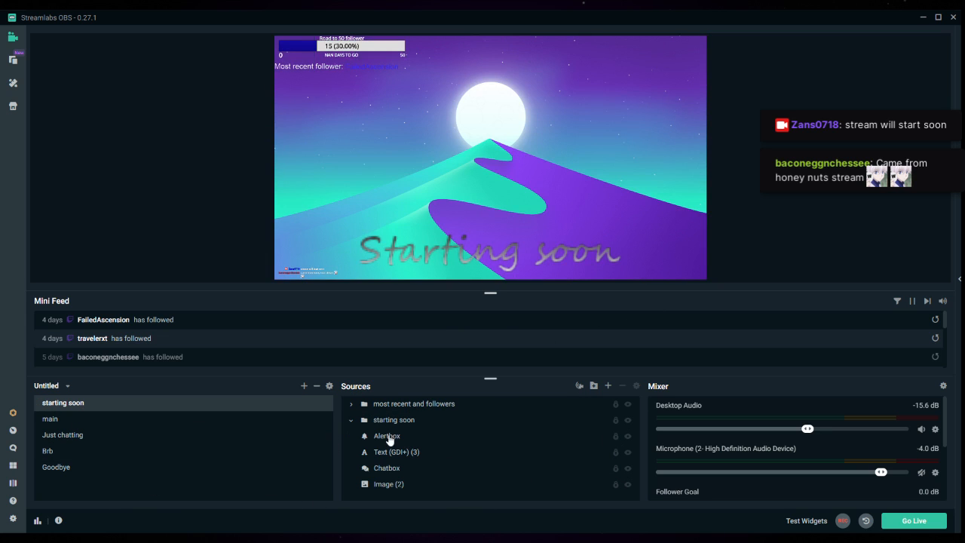
pyautogui.scroll(-2, 677, 469)
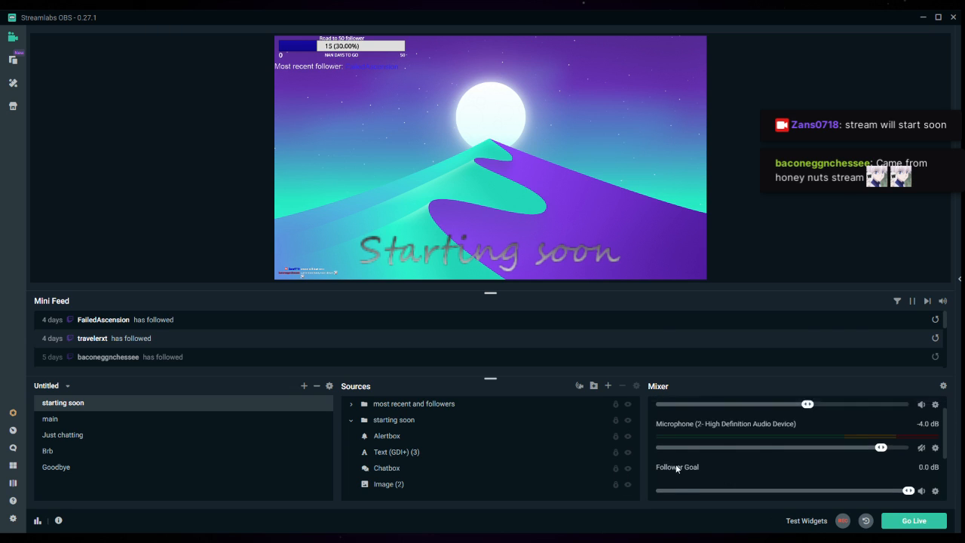
pyautogui.scroll(2, 676, 468)
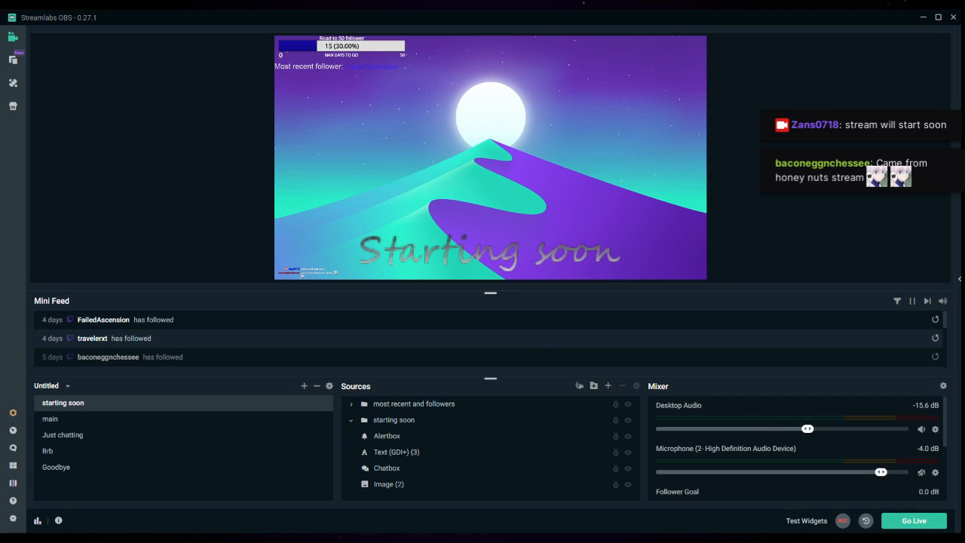
# Step: Add an Audio Output Capture source to the starting soon scene and delete it again
pyautogui.click(478, 322)
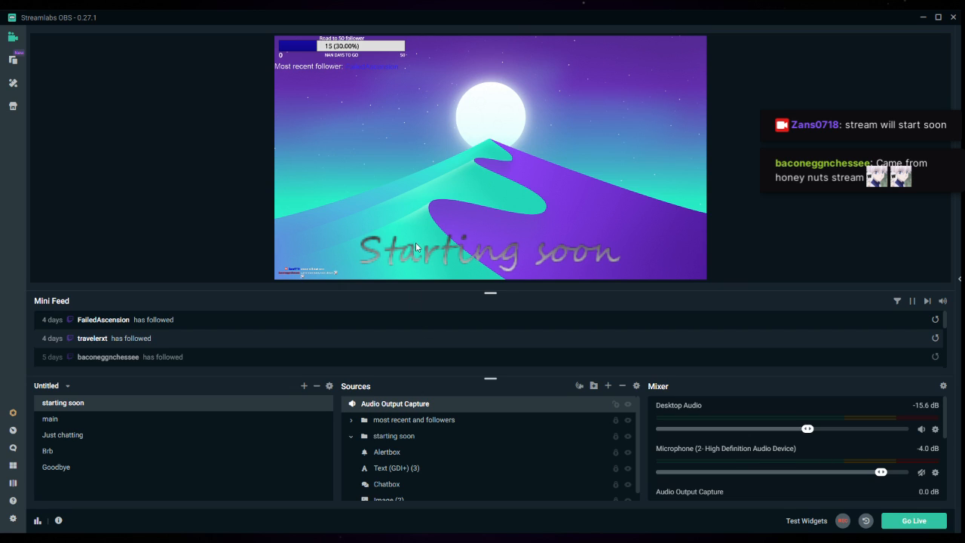
pyautogui.press('Delete')
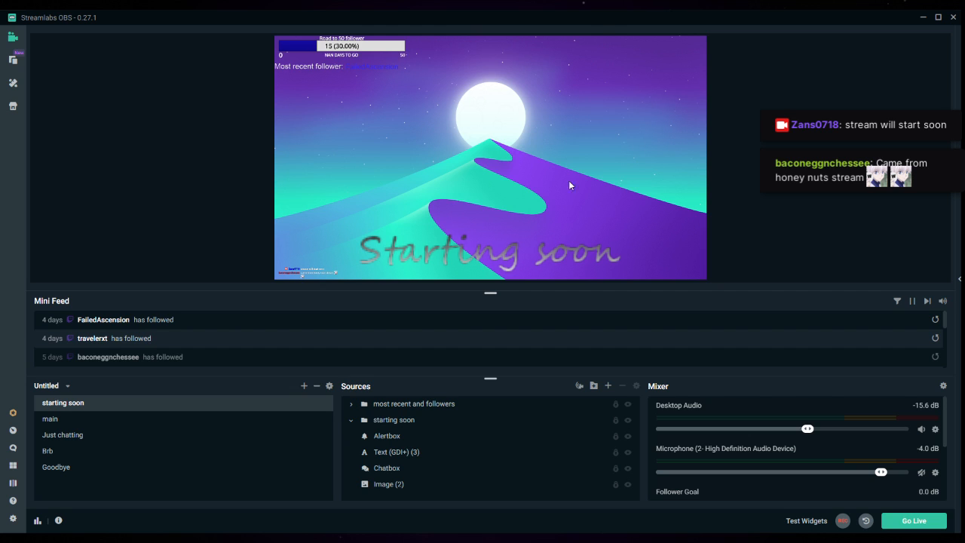
# Step: Check the starting soon scene's mixer channels, visit the main scene briefly, and highlight the starting soon scene's Alertbox
pyautogui.scroll(-3, 678, 422)
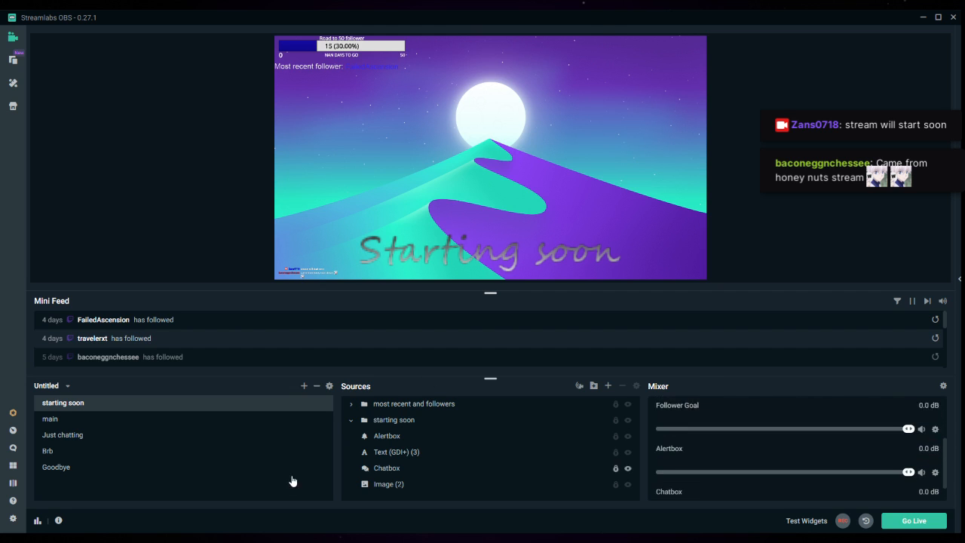
pyautogui.click(69, 420)
pyautogui.click(87, 405)
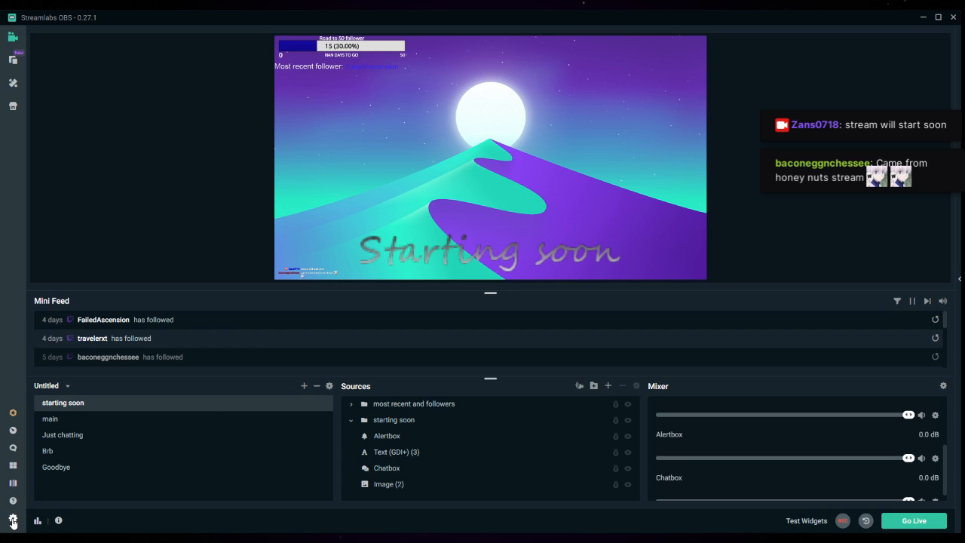
pyautogui.click(379, 442)
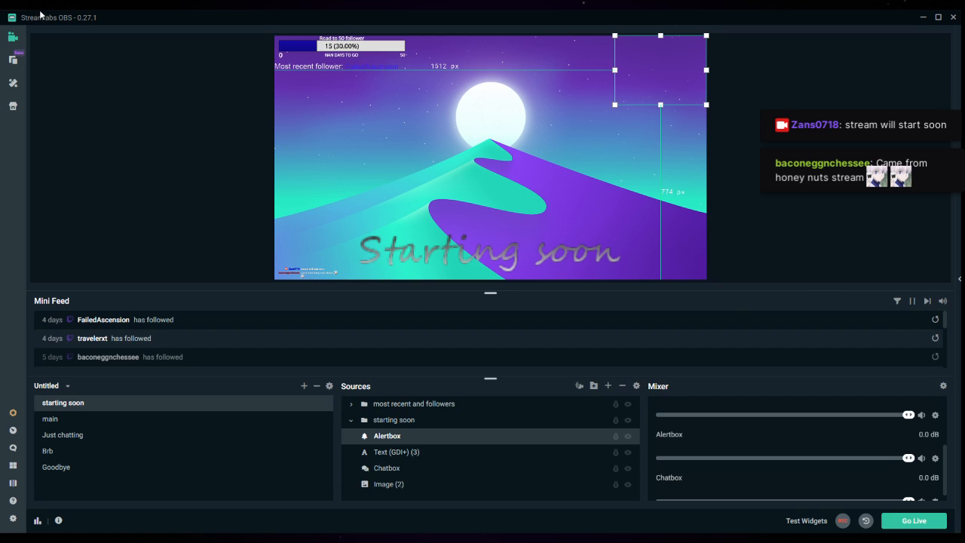
pyautogui.moveTo(55, 14); pyautogui.dragTo(54, 20)
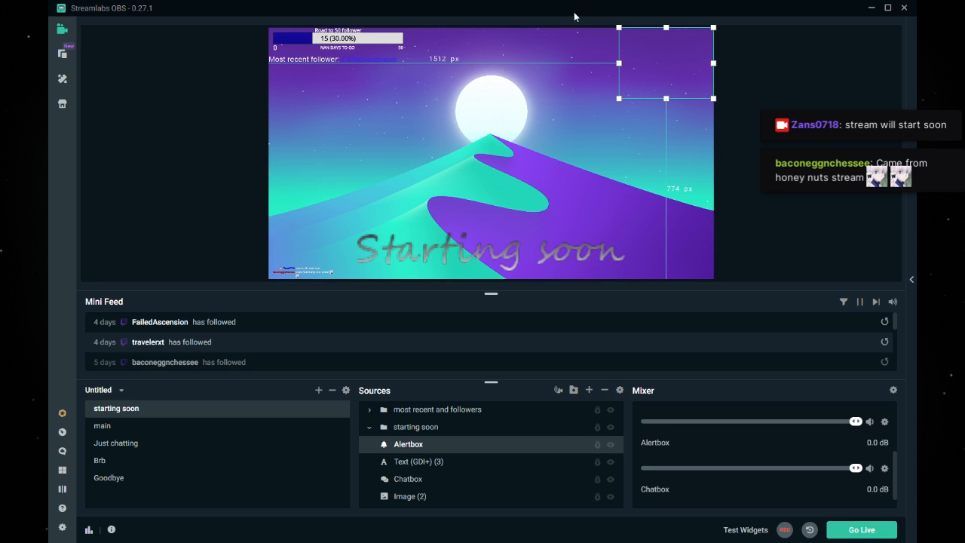
# Step: Highlight the starting soon scene's two source folders, and the image, chatbox, text and Alertbox sources one by one
pyautogui.click(429, 433)
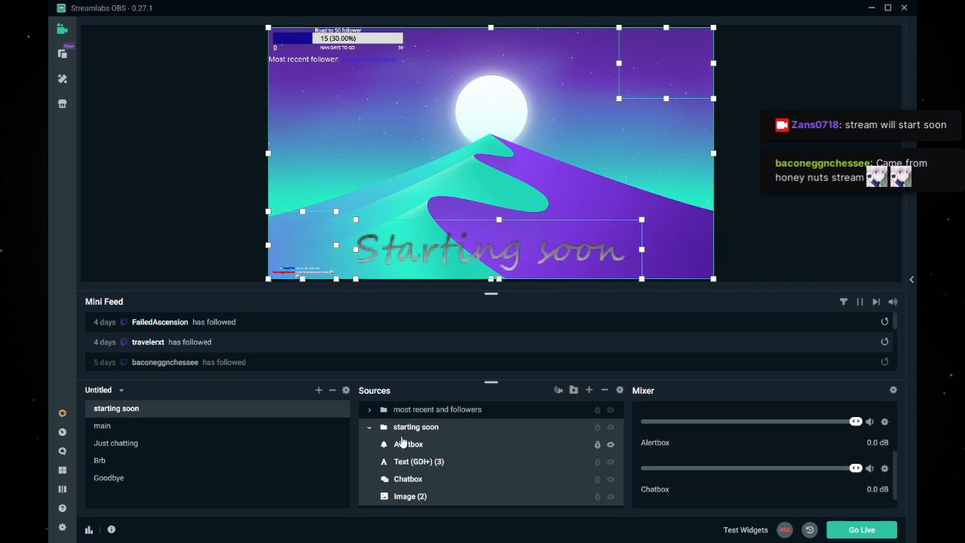
pyautogui.click(432, 414)
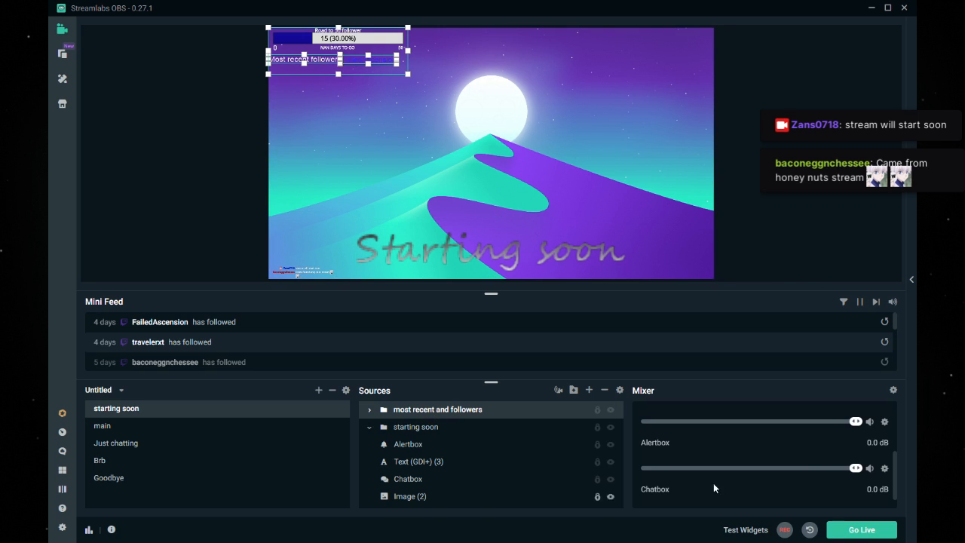
pyautogui.click(417, 498)
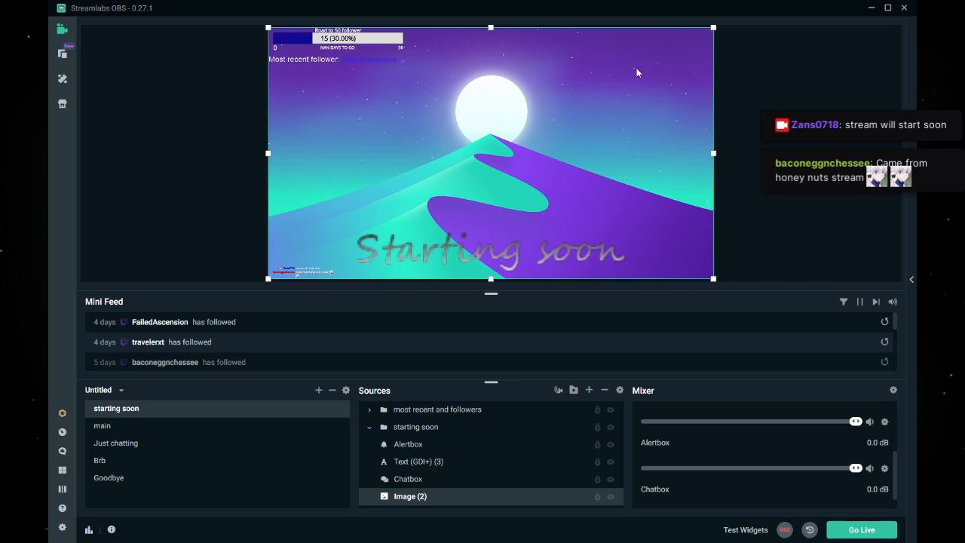
pyautogui.click(401, 480)
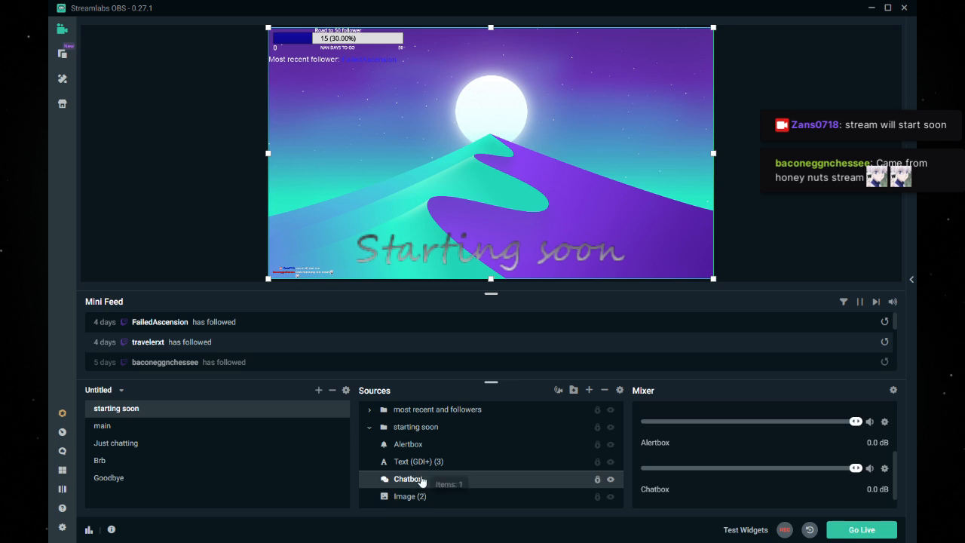
pyautogui.click(453, 467)
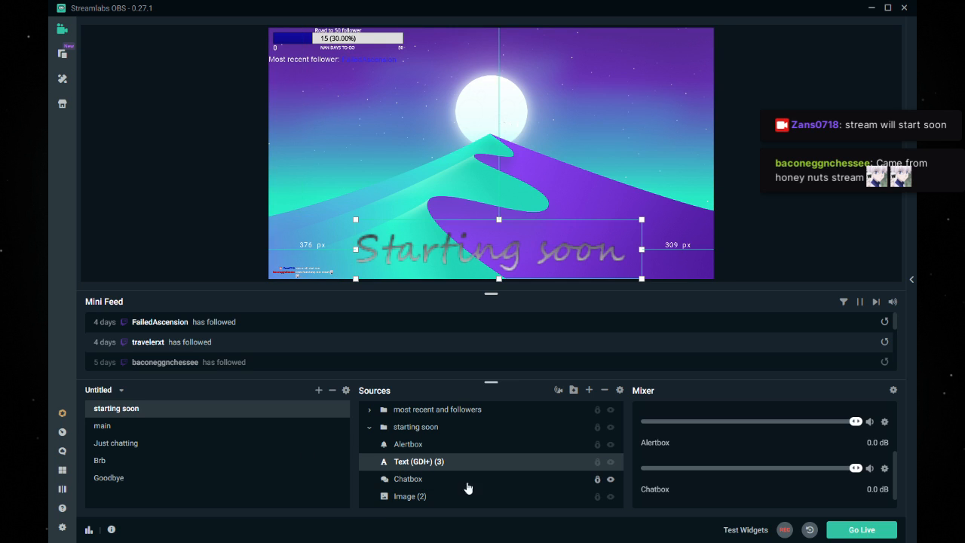
pyautogui.click(428, 481)
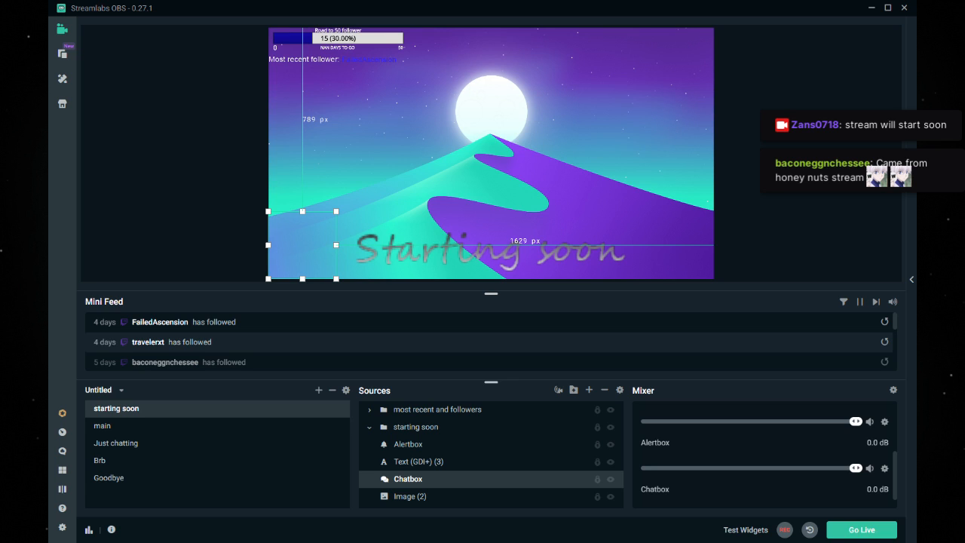
pyautogui.click(411, 461)
pyautogui.click(411, 444)
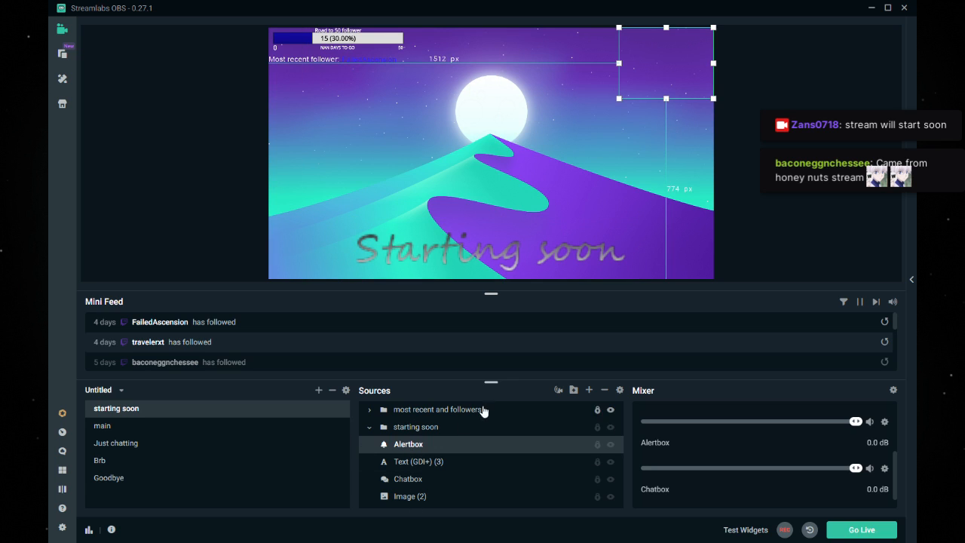
# Step: Expand the most recent and followers folder and highlight its Stream Label, text and Follower Goal sources individually
pyautogui.click(417, 433)
pyautogui.click(371, 411)
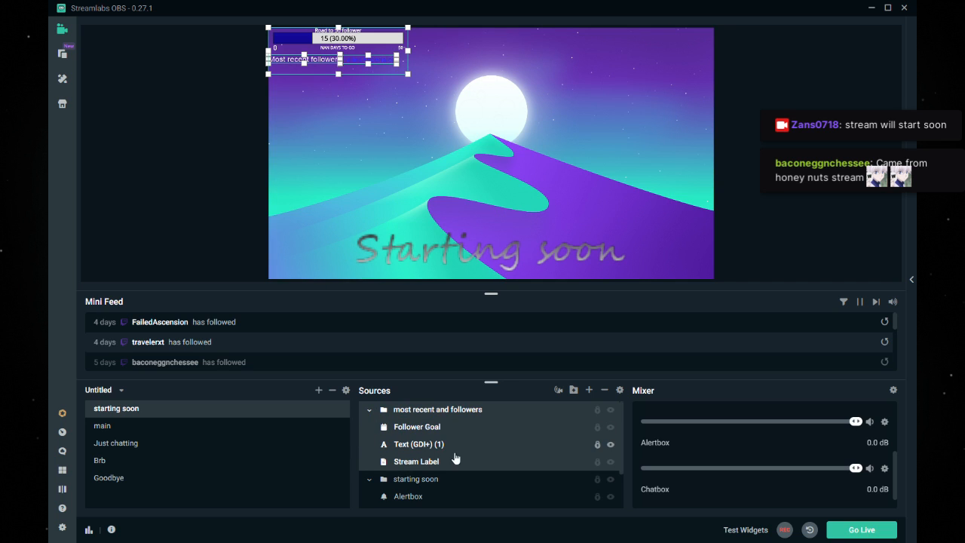
pyautogui.click(416, 462)
pyautogui.click(417, 445)
pyautogui.click(418, 428)
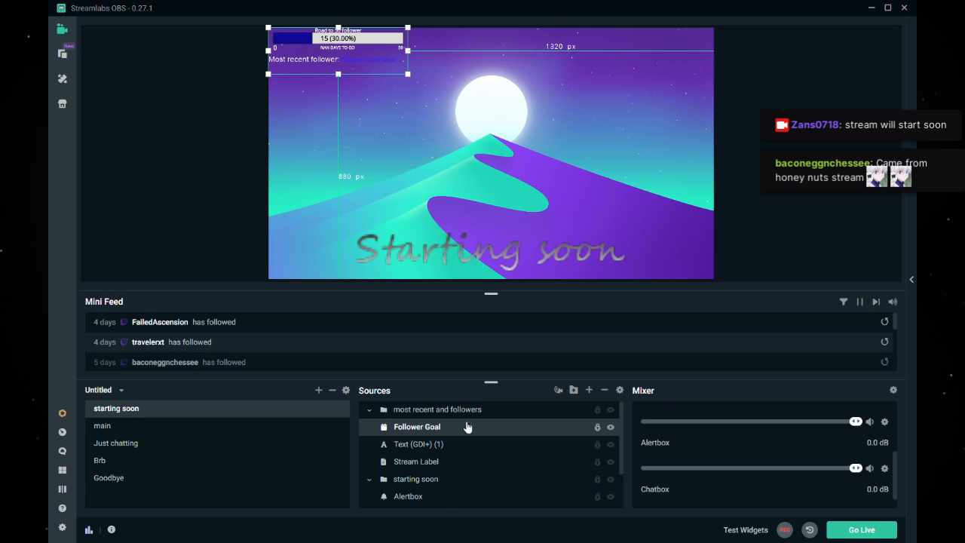
# Step: Open the Follower Goal's settings, highlight the Stream Label and Follower Goal sources in turn, and clear the selection
pyautogui.click(620, 390)
pyautogui.click(416, 468)
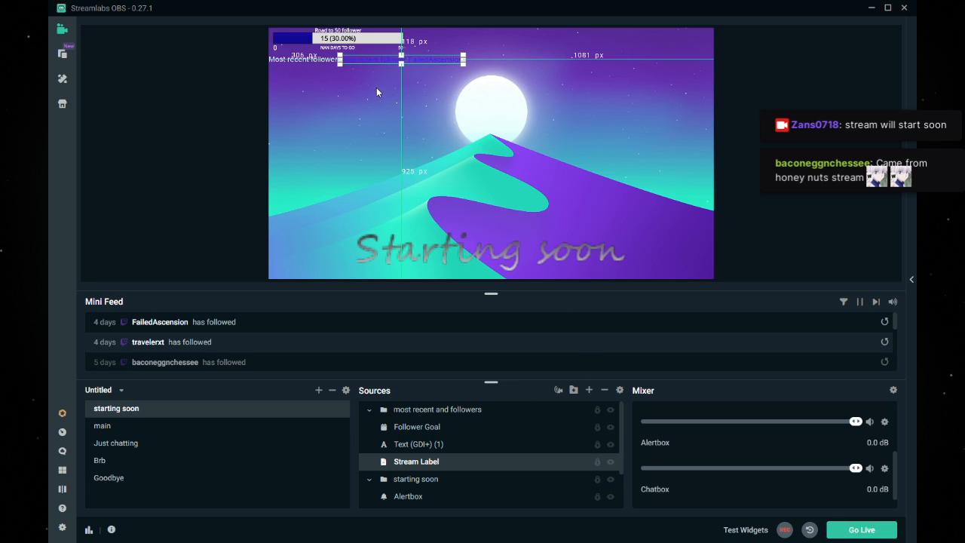
pyautogui.click(384, 61)
pyautogui.click(419, 430)
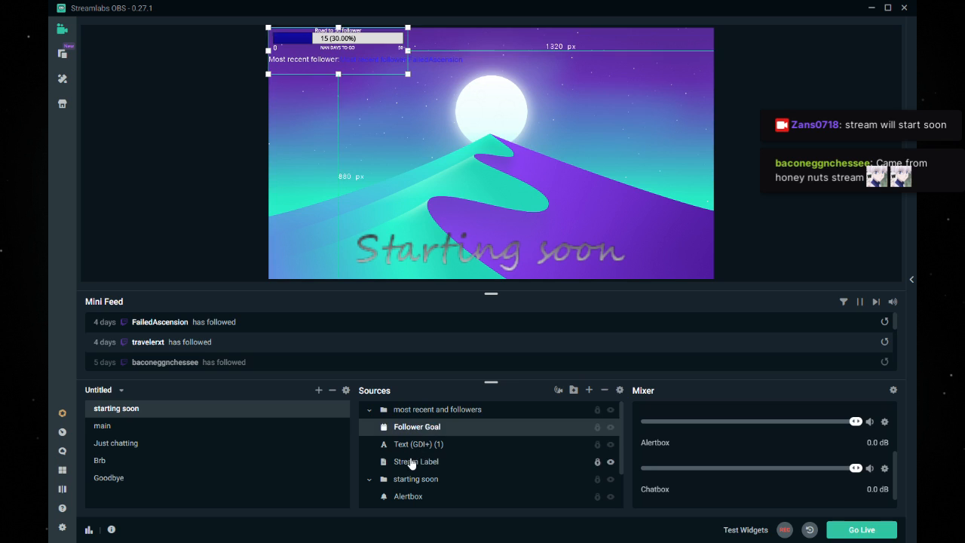
pyautogui.click(414, 462)
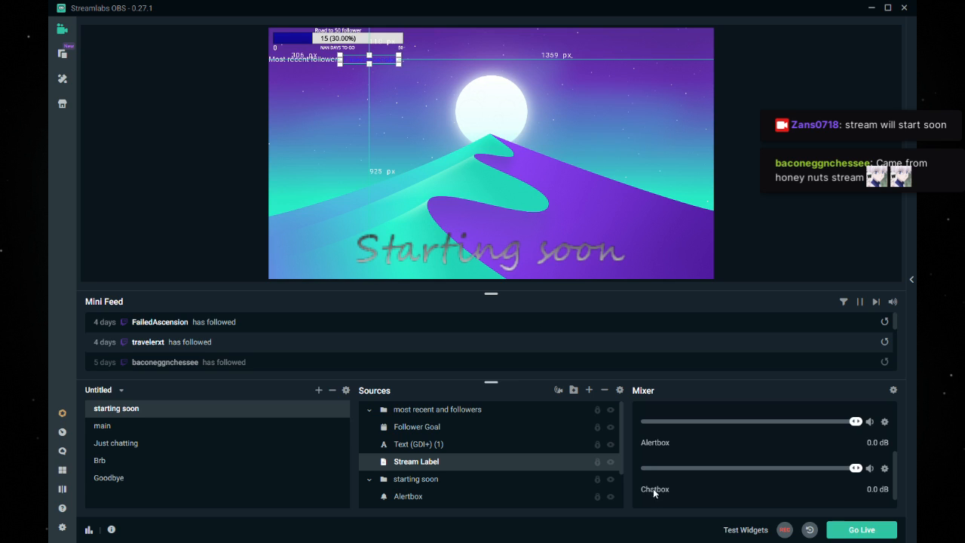
pyautogui.click(287, 63)
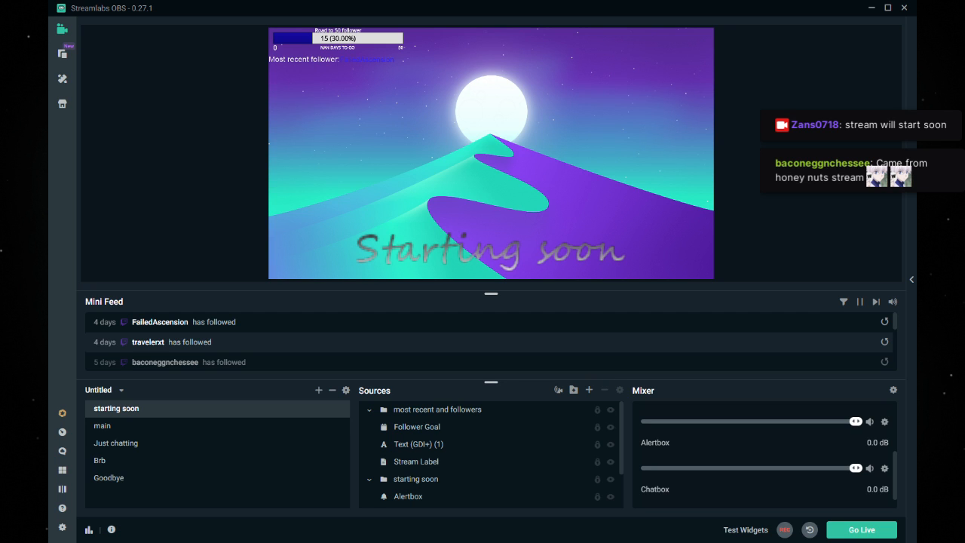
# Step: Compare the main and Just chatting scenes, ending on the main scene
pyautogui.click(113, 426)
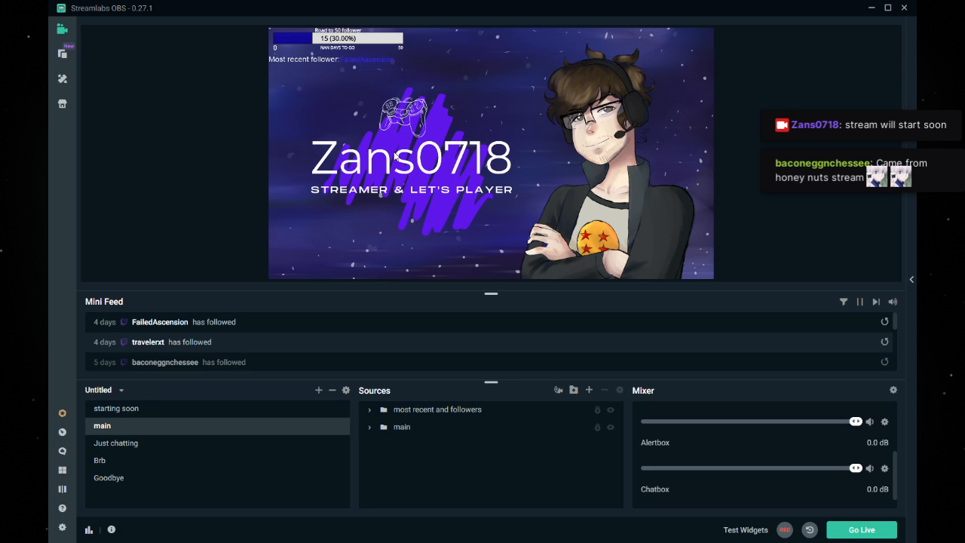
pyautogui.click(134, 446)
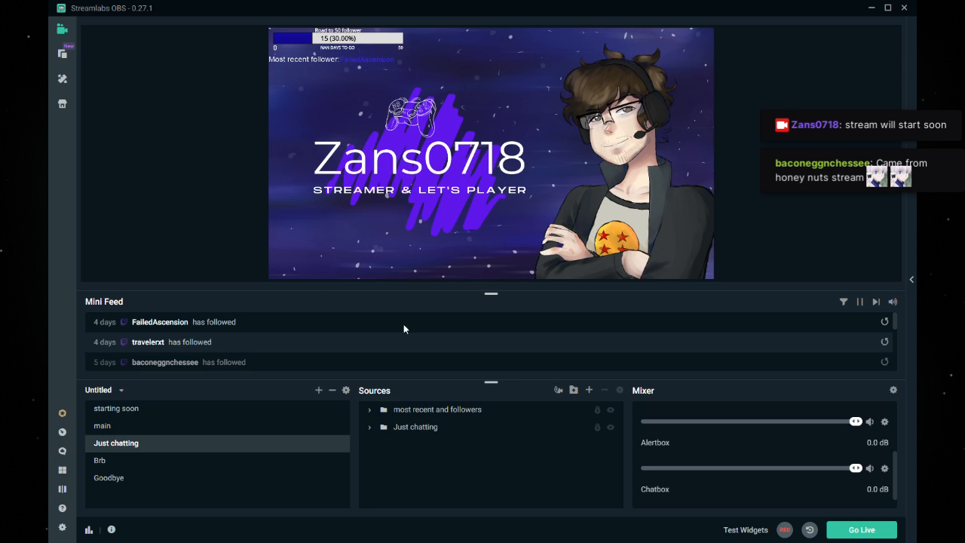
pyautogui.click(119, 428)
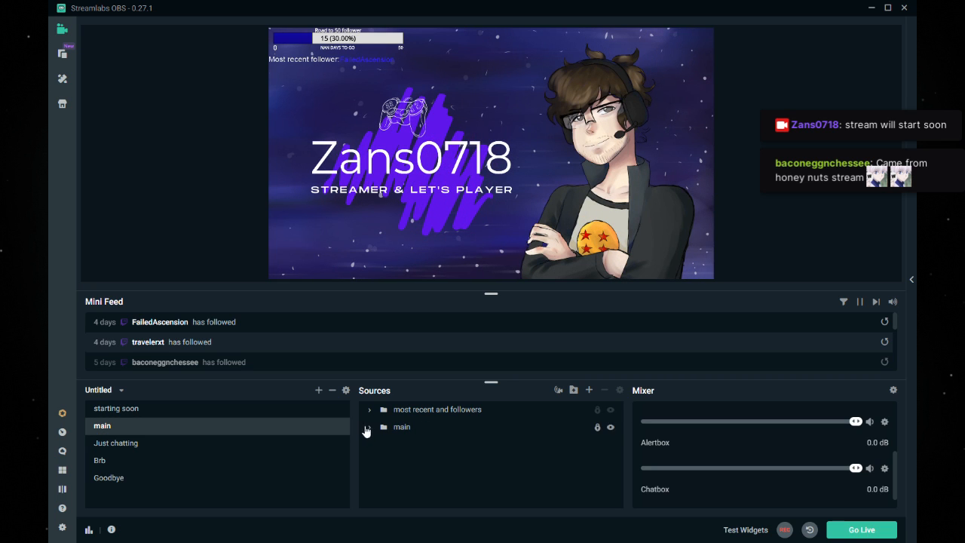
# Step: Expand the main scene's main folder, highlight its Game Capture source, and collapse the folder
pyautogui.click(366, 430)
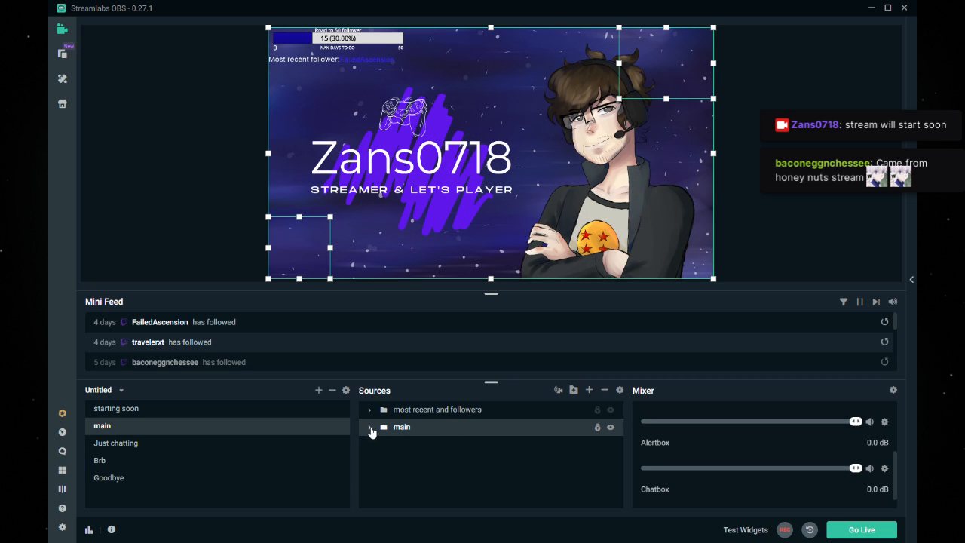
pyautogui.click(370, 429)
pyautogui.click(402, 481)
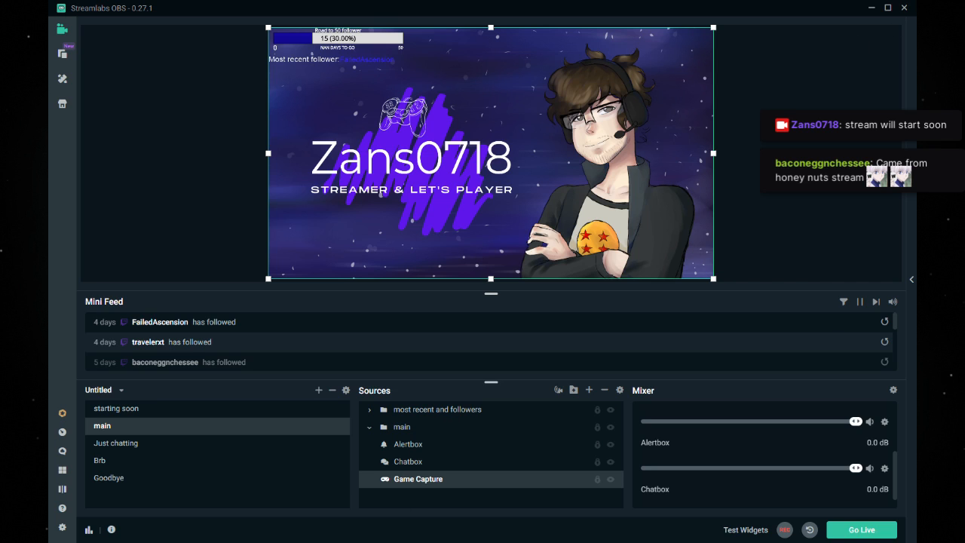
pyautogui.click(369, 427)
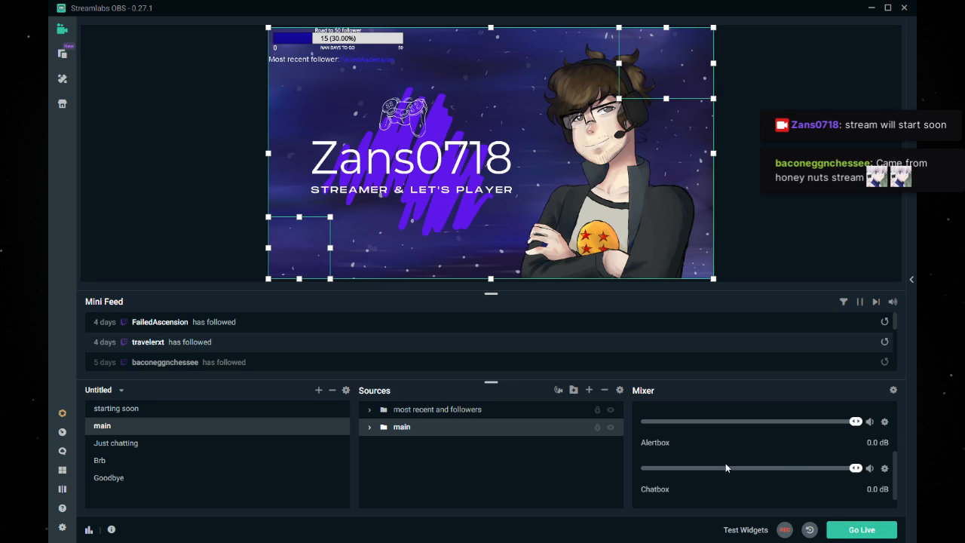
# Step: View the main scene's first mixer channels, and expand the most recent and followers folder to highlight its Follower Goal
pyautogui.scroll(5, 740, 467)
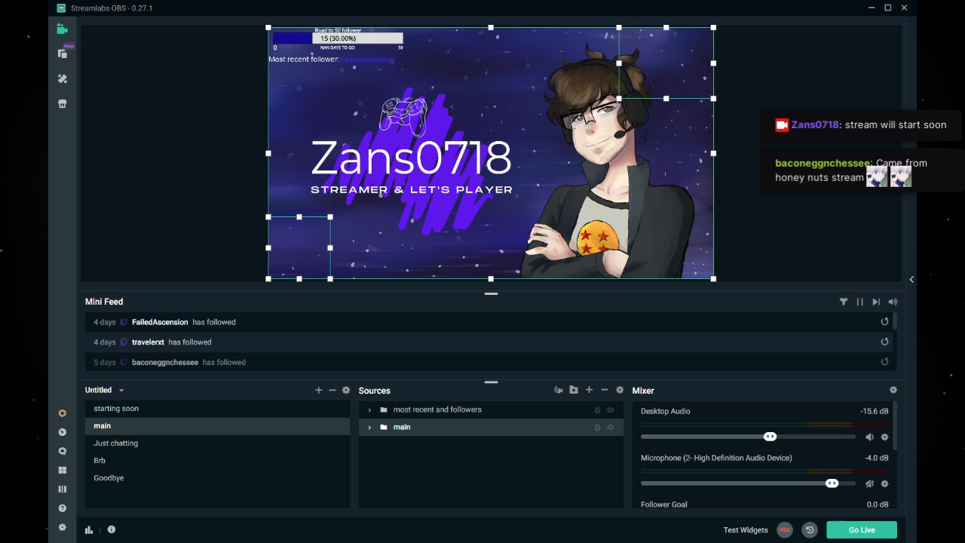
pyautogui.click(207, 186)
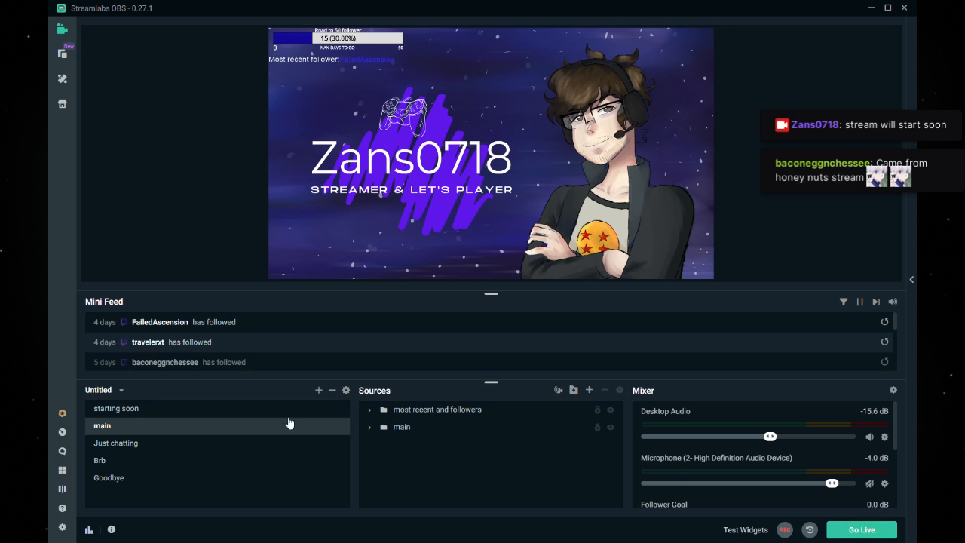
pyautogui.click(369, 409)
pyautogui.click(392, 427)
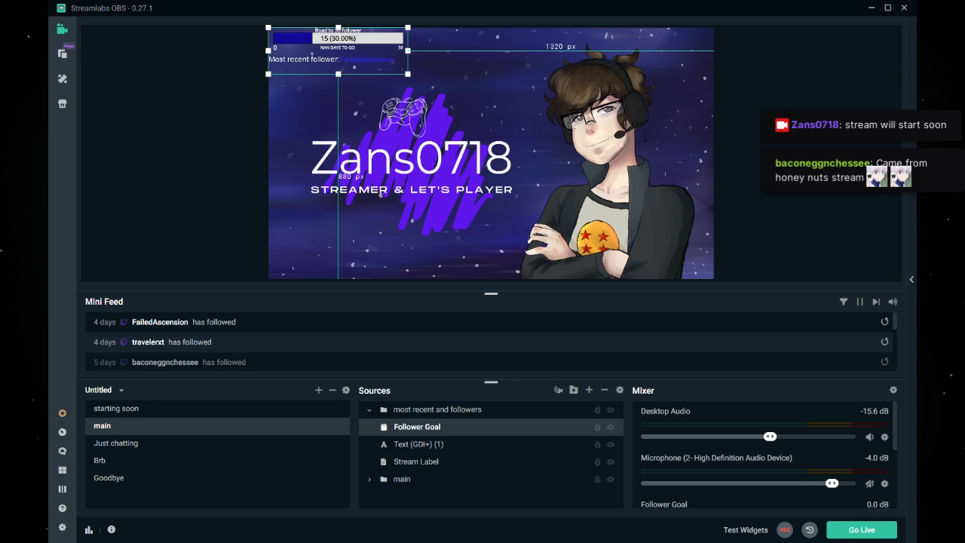
# Step: Return to the starting soon scene and look through its full source list
pyautogui.click(267, 409)
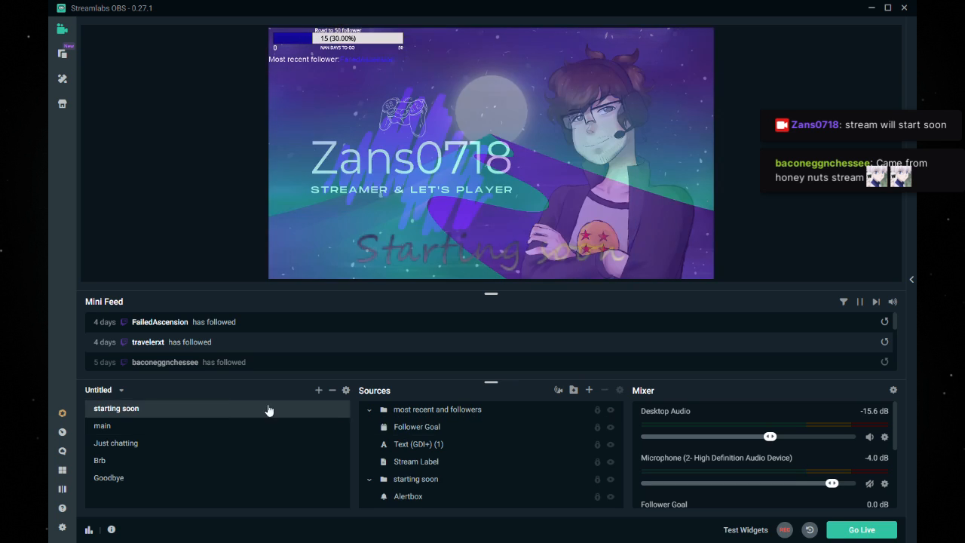
pyautogui.scroll(-3, 422, 453)
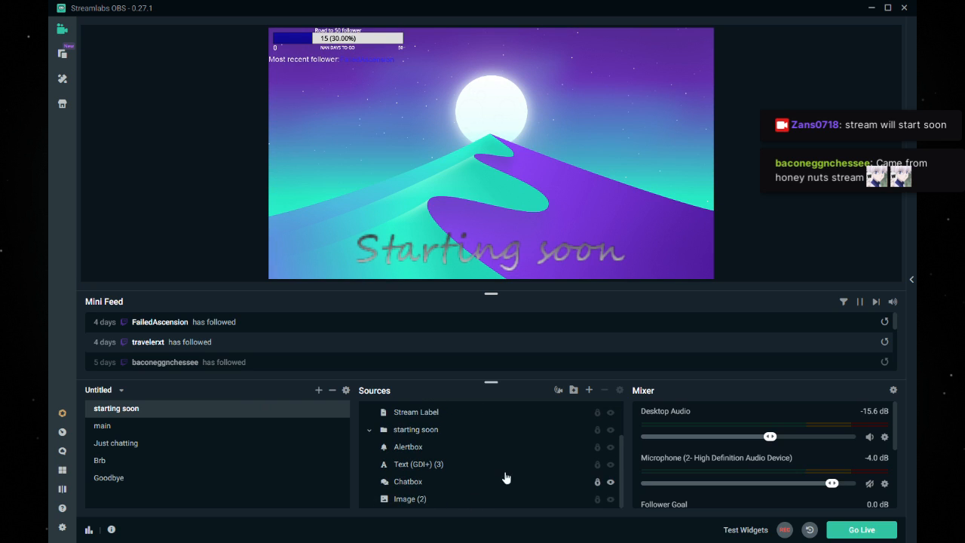
pyautogui.scroll(3, 483, 486)
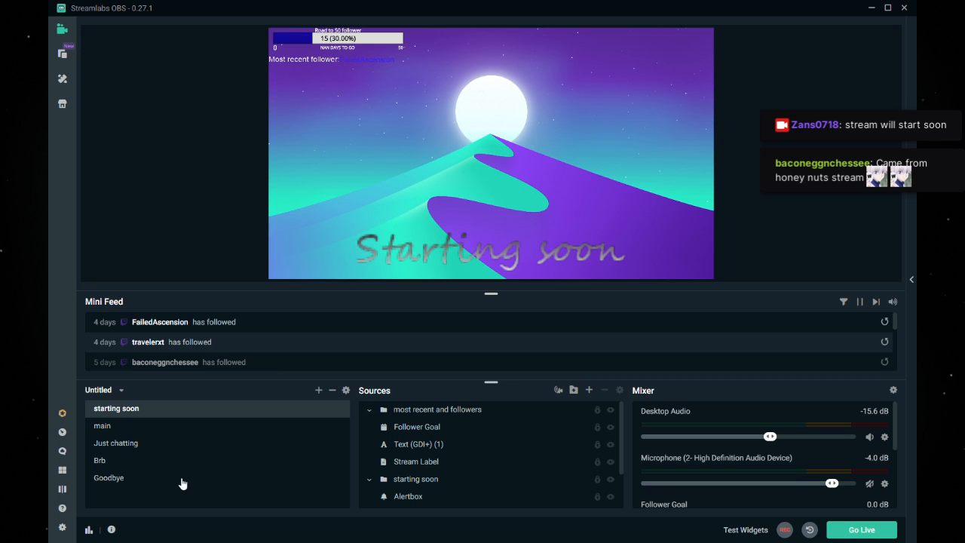
# Step: Switch to the main scene and back to starting soon, and look through the starting soon mixer channels
pyautogui.click(130, 429)
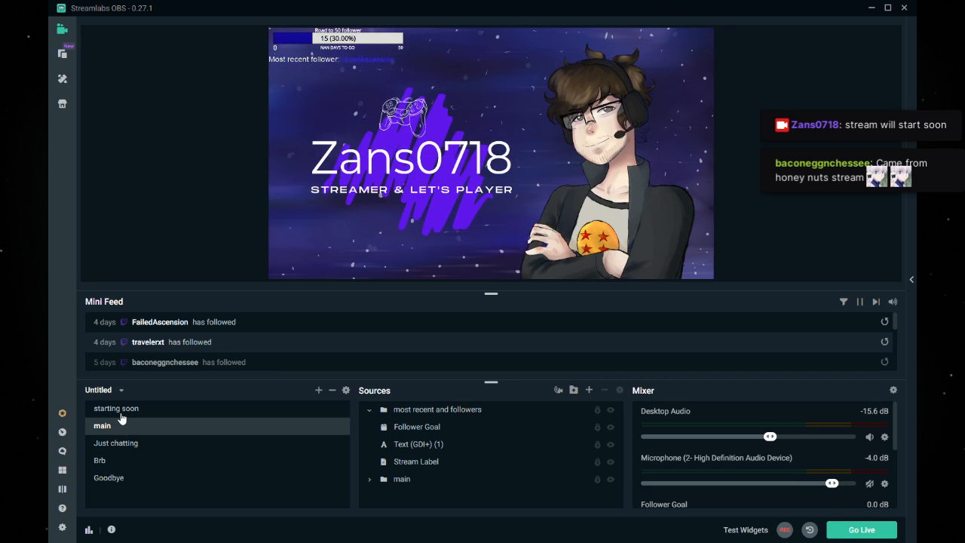
pyautogui.click(123, 411)
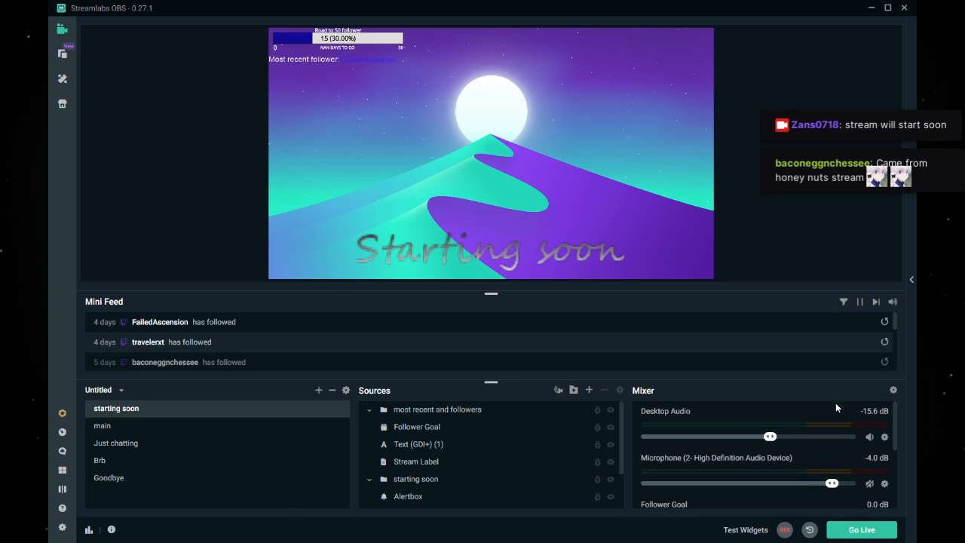
pyautogui.scroll(-3, 845, 442)
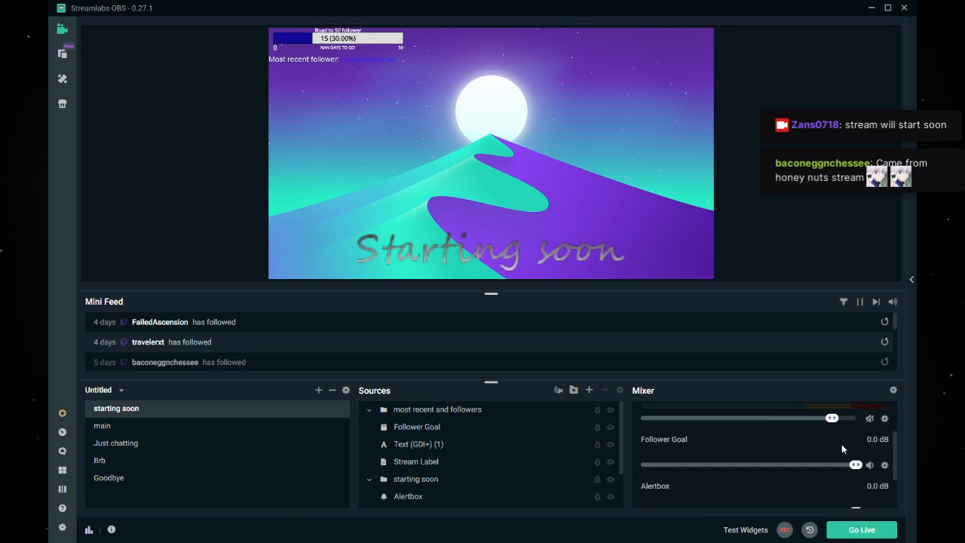
pyautogui.scroll(3, 841, 444)
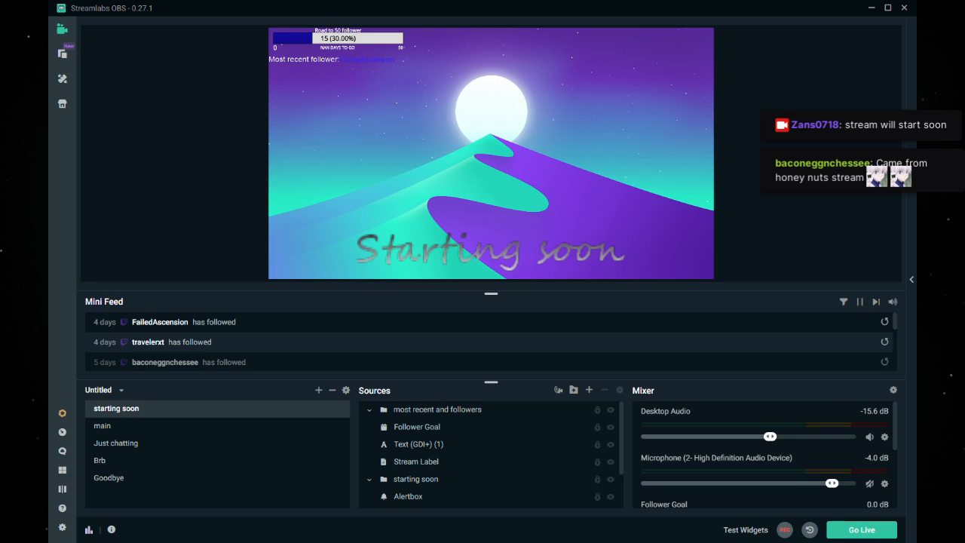